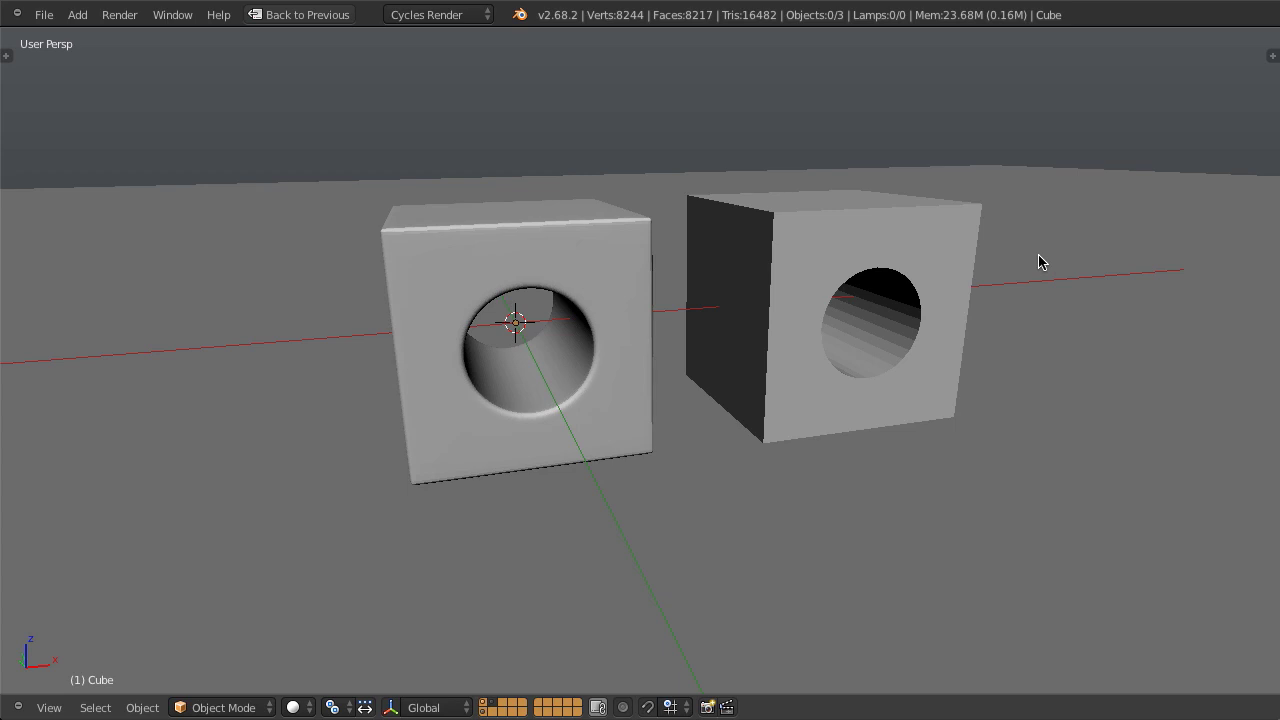
Inspect both holed cubes' meshes in Edit Mode, then reselect the left cube and restore the full layout.
{"action": "right_click", "coordinate": [605, 221]}
{"action": "key", "text": "Tab"}
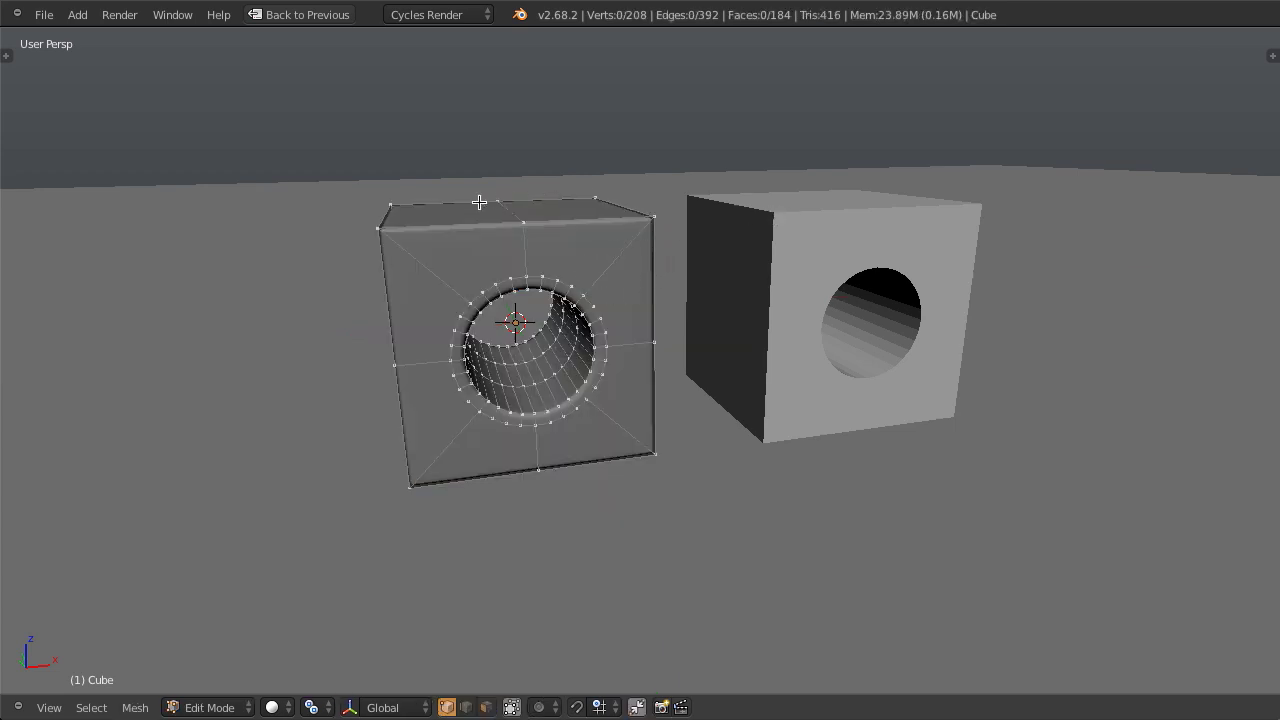
{"action": "key", "text": "Tab"}
{"action": "right_click", "coordinate": [865, 228]}
{"action": "key", "text": "Tab"}
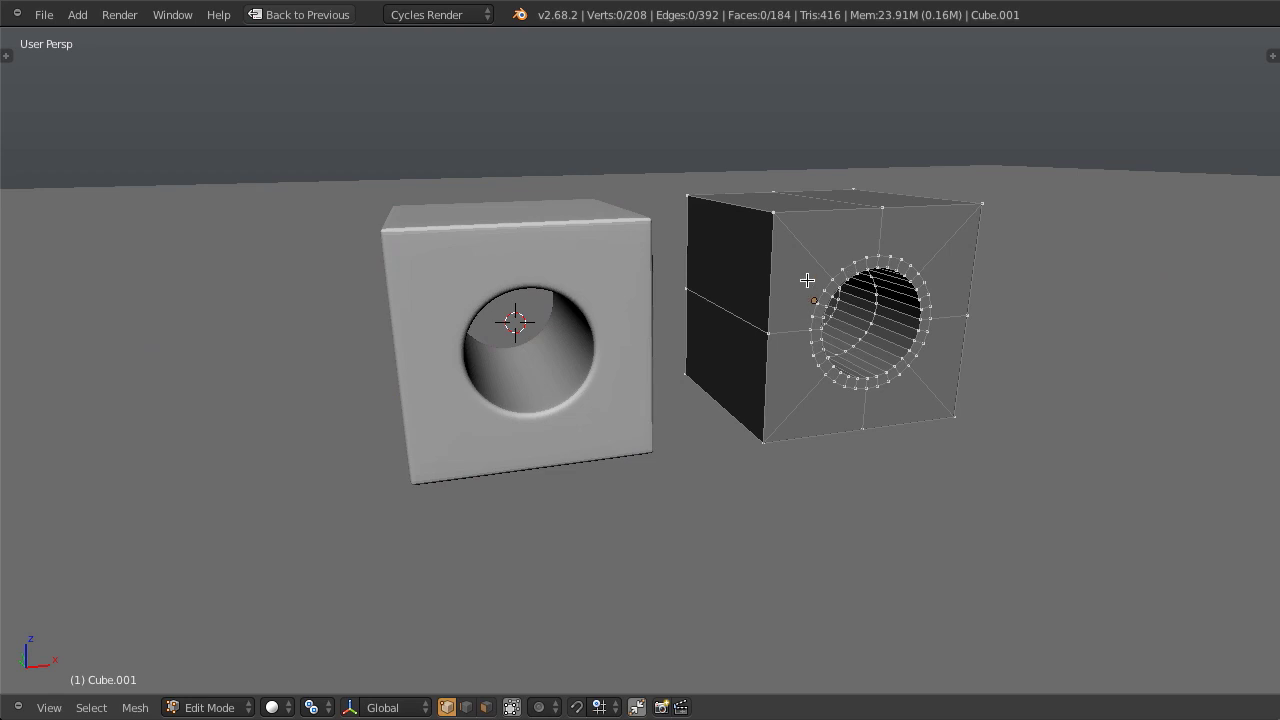
{"action": "key", "text": "Tab"}
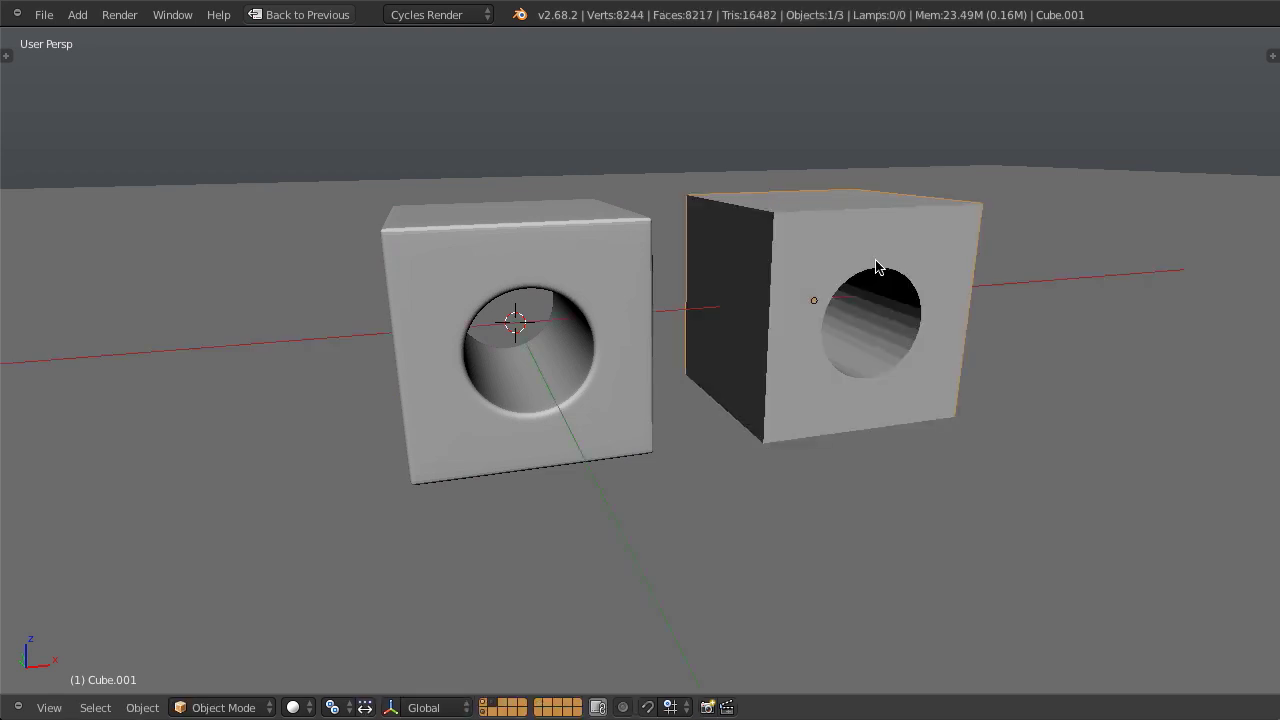
{"action": "right_click", "coordinate": [530, 265]}
{"action": "key", "text": "ctrl+Up"}
Show the left cube's Bevel and Subsurf modifier stack in the Modifiers tab.
{"action": "left_click", "coordinate": [1113, 165]}
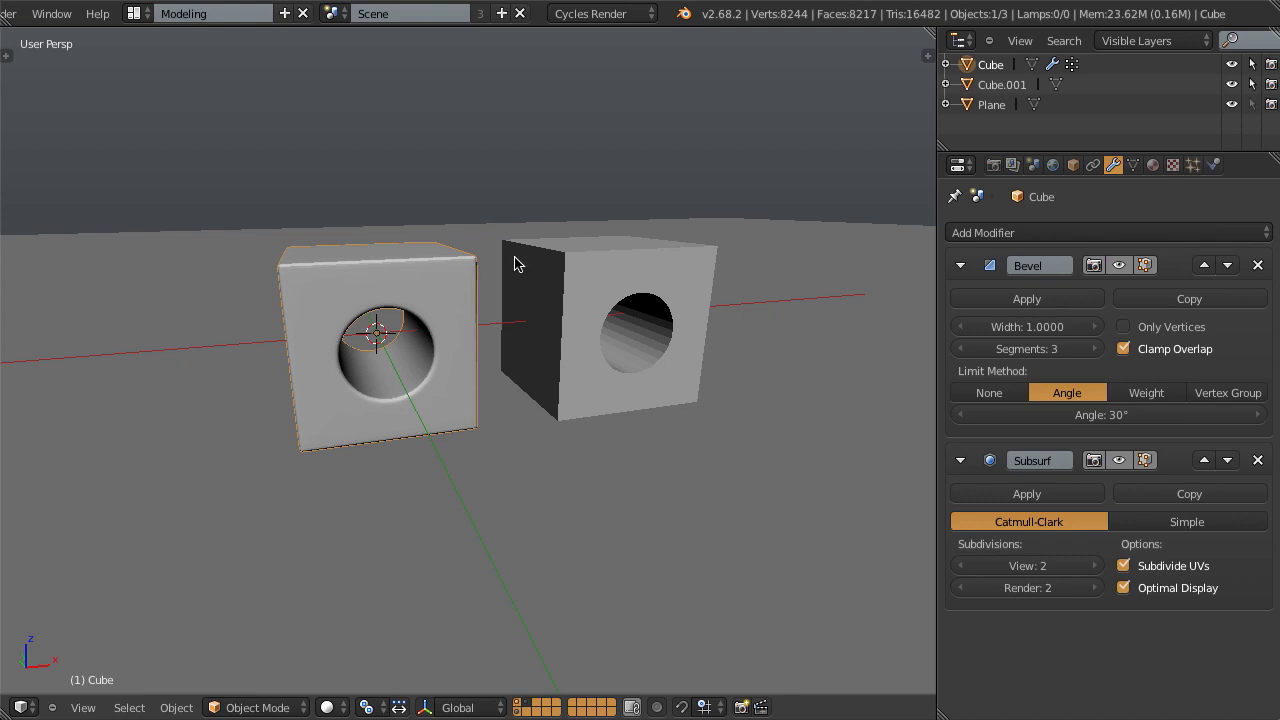
Give Cube.001 a Bevel modifier limited by angle, with width 1 and 3 segments.
{"action": "right_click", "coordinate": [573, 267]}
{"action": "left_click", "coordinate": [955, 234]}
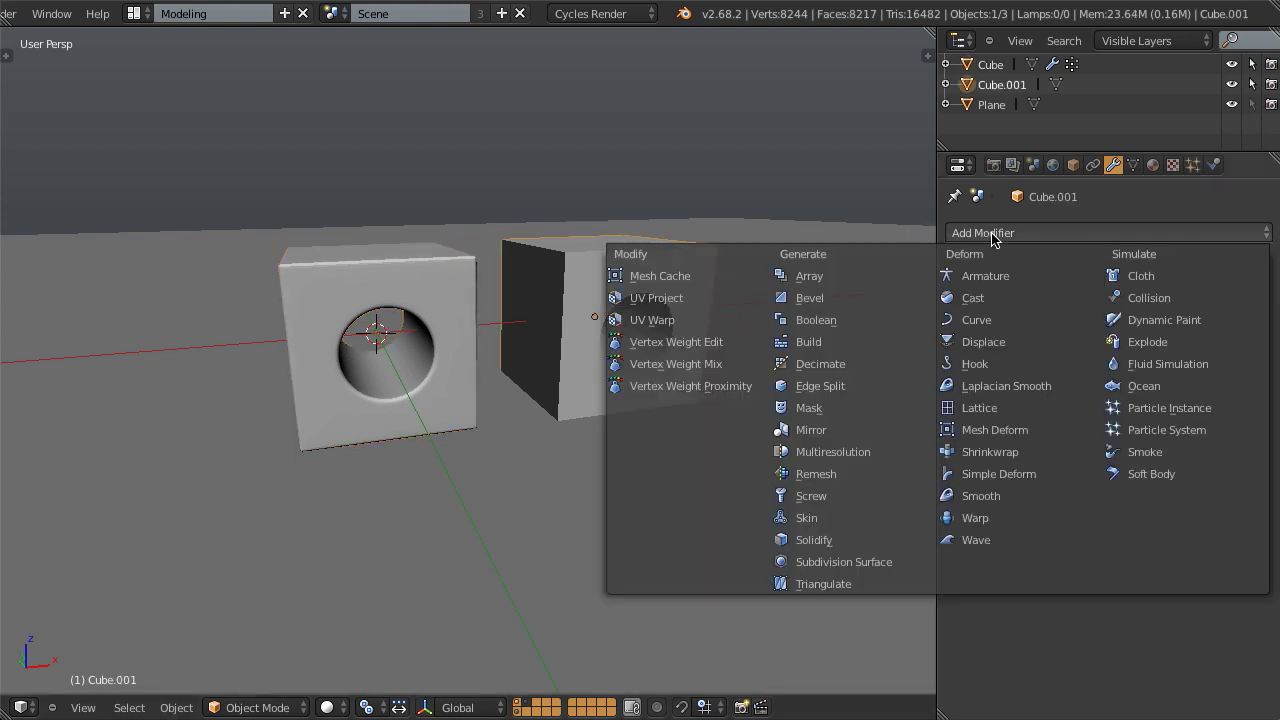
{"action": "left_click", "coordinate": [810, 297]}
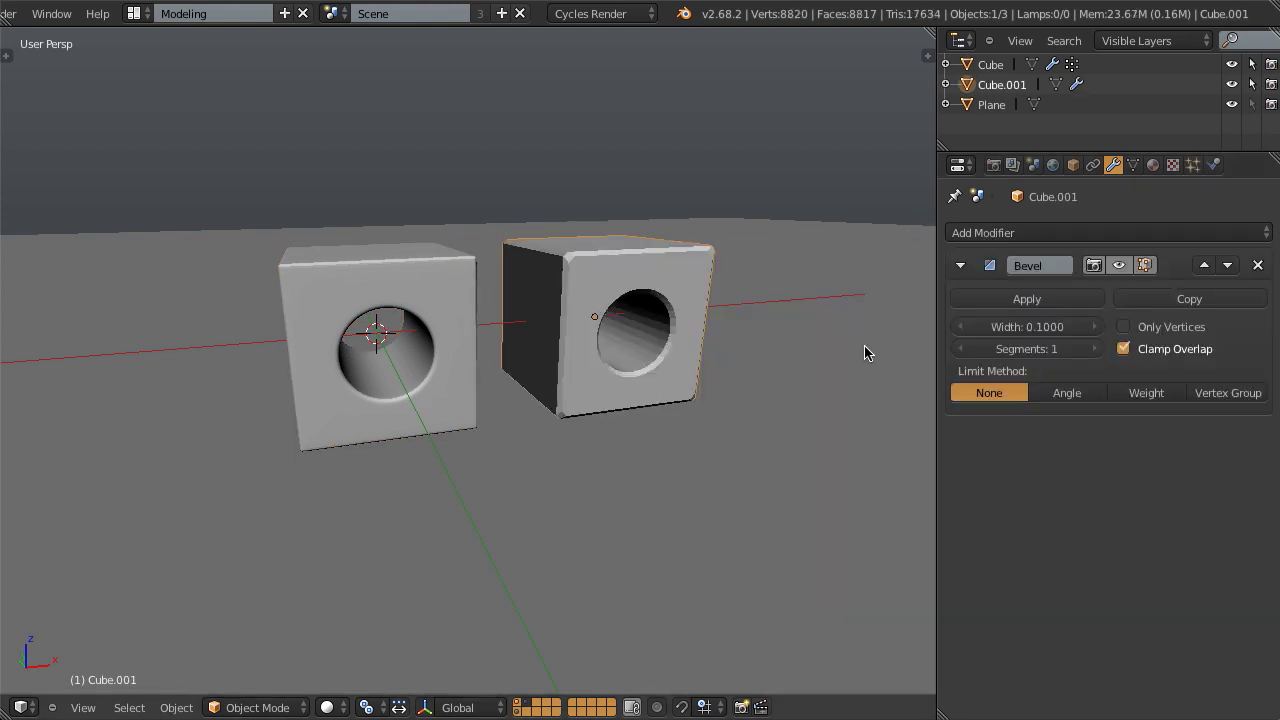
{"action": "left_click", "coordinate": [1054, 395]}
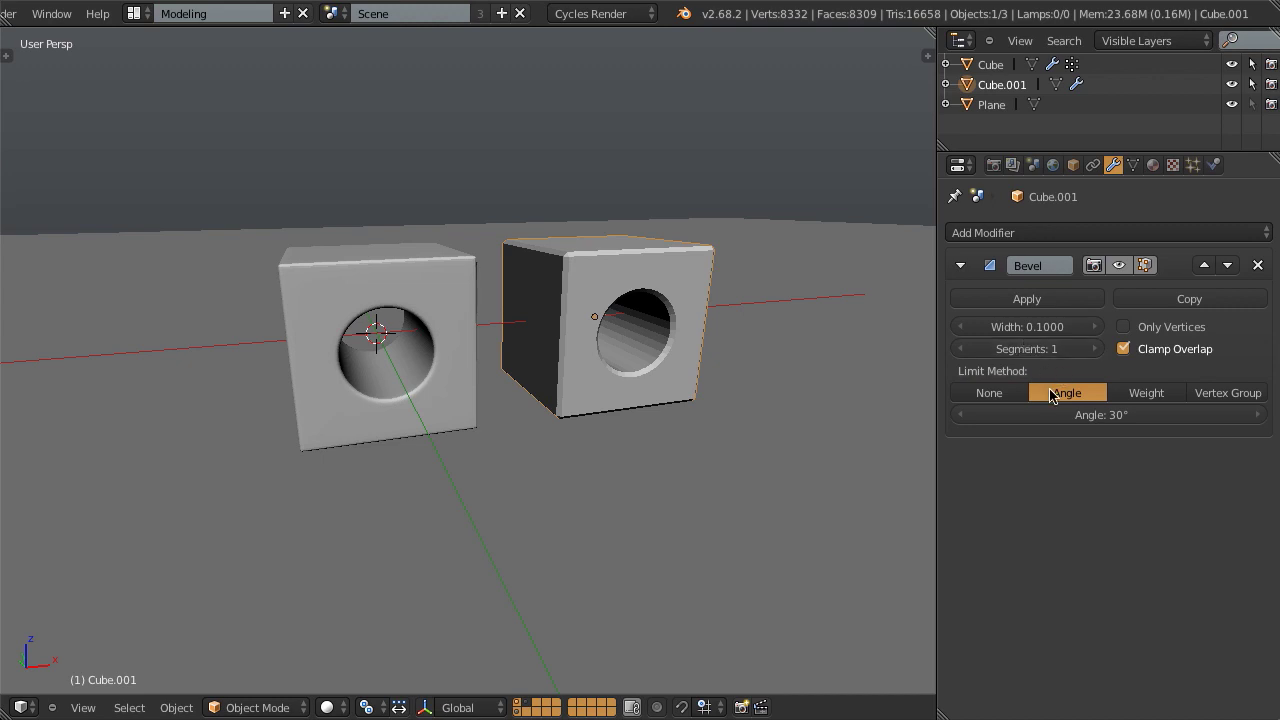
{"action": "left_click", "coordinate": [1028, 328]}
{"action": "type", "text": "1"}
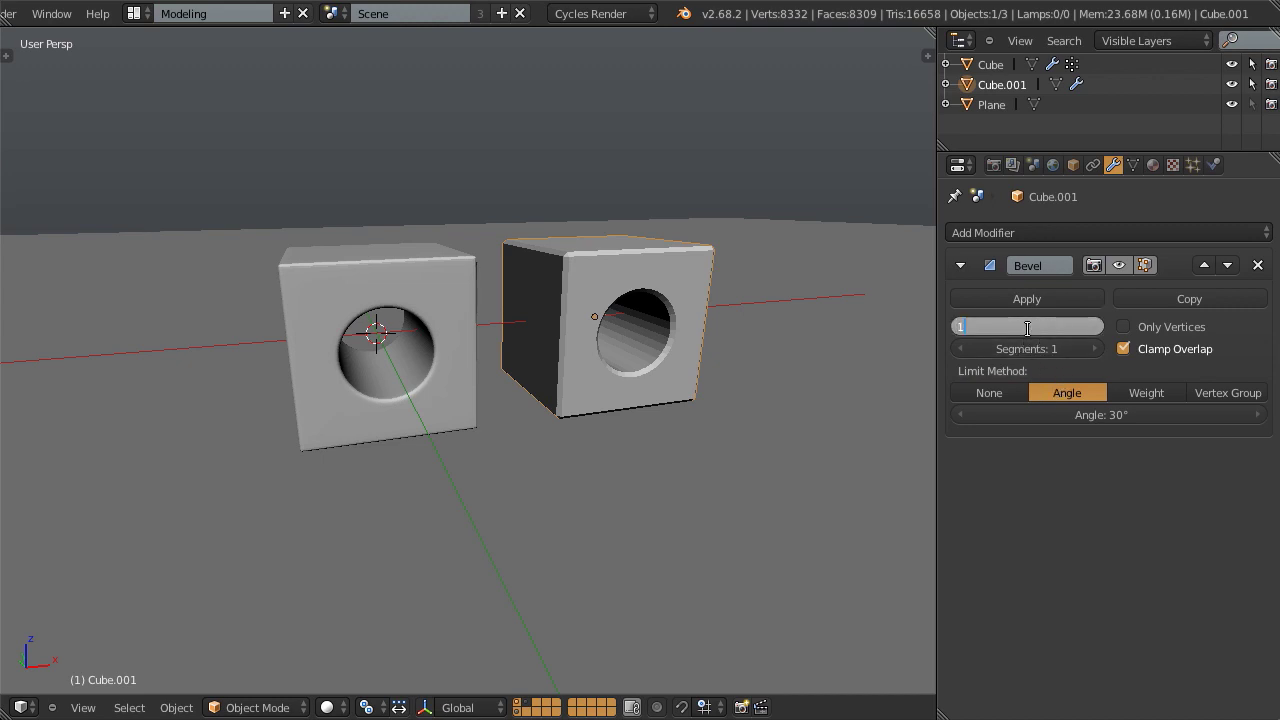
{"action": "key", "text": "Tab"}
{"action": "type", "text": "3"}
{"action": "key", "text": "Return"}
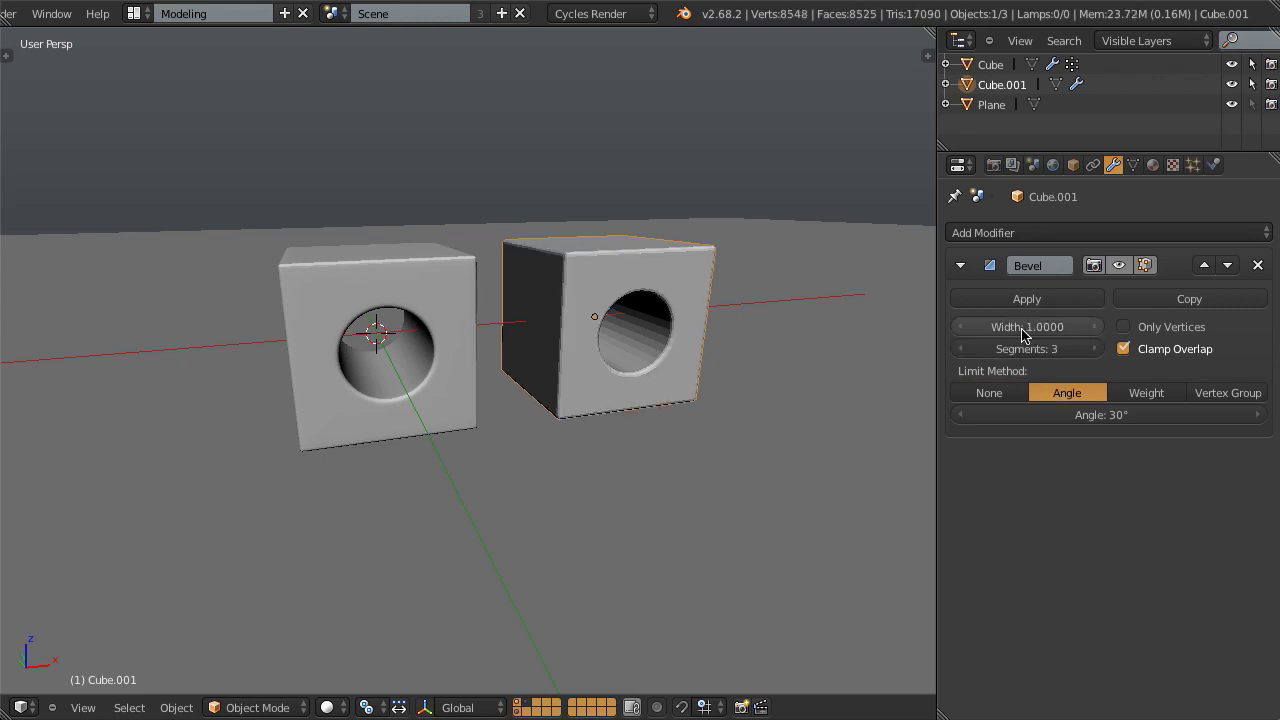
Add a Subdivision Surface modifier to Cube.001 and shade it smooth.
{"action": "left_click", "coordinate": [1020, 235]}
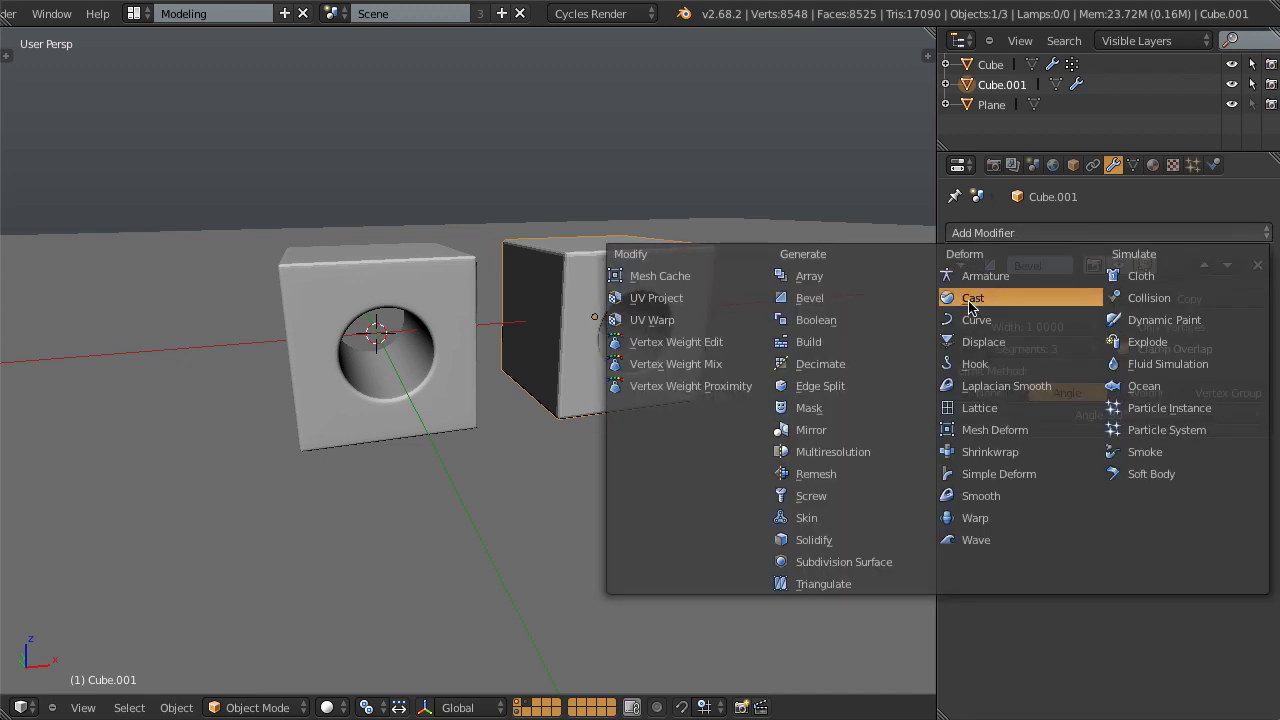
{"action": "left_click", "coordinate": [870, 564]}
{"action": "key", "text": "w"}
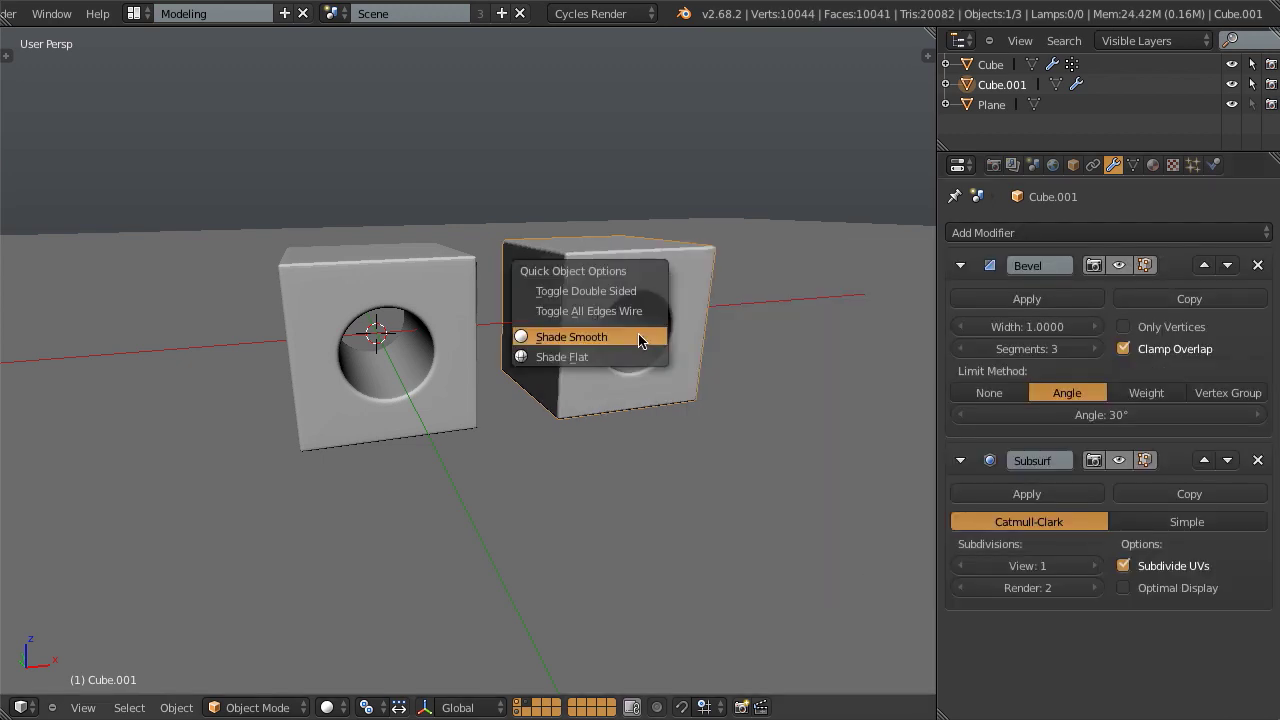
{"action": "left_click", "coordinate": [640, 341]}
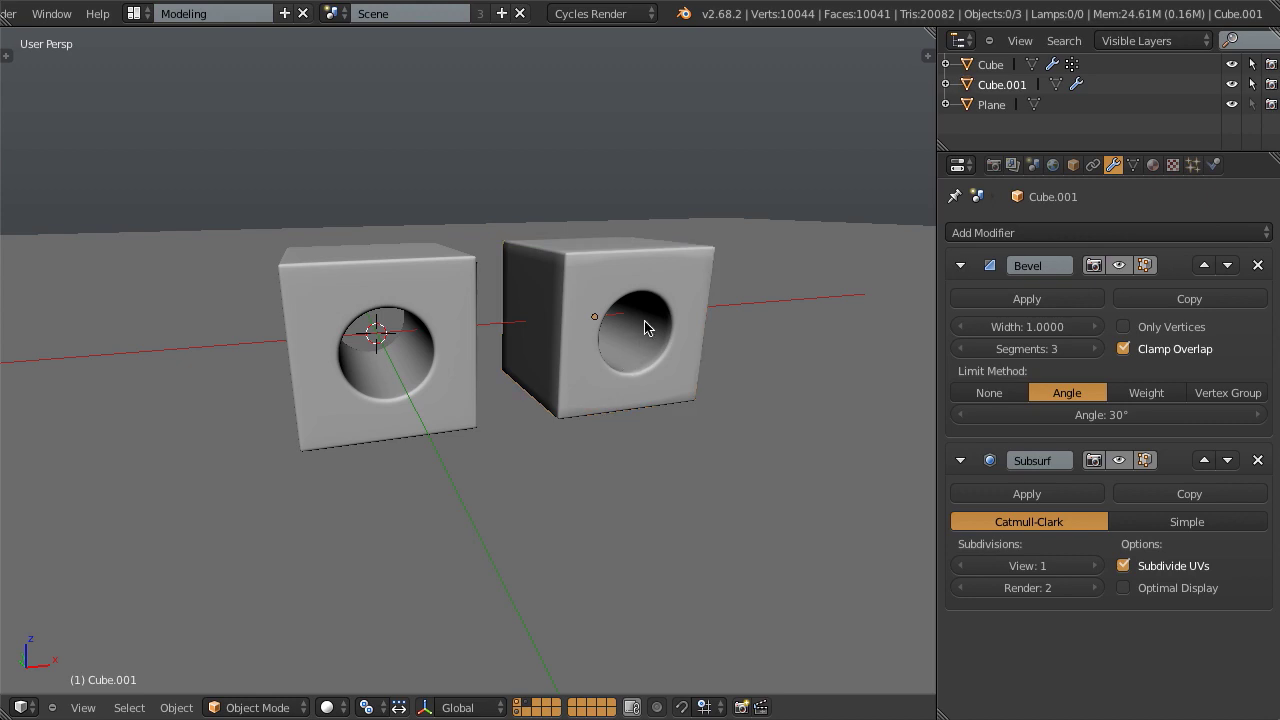
Compare against the left cube, turn on Optimal Display for Cube.001's Subsurf, then deselect everything.
{"action": "right_click", "coordinate": [472, 318]}
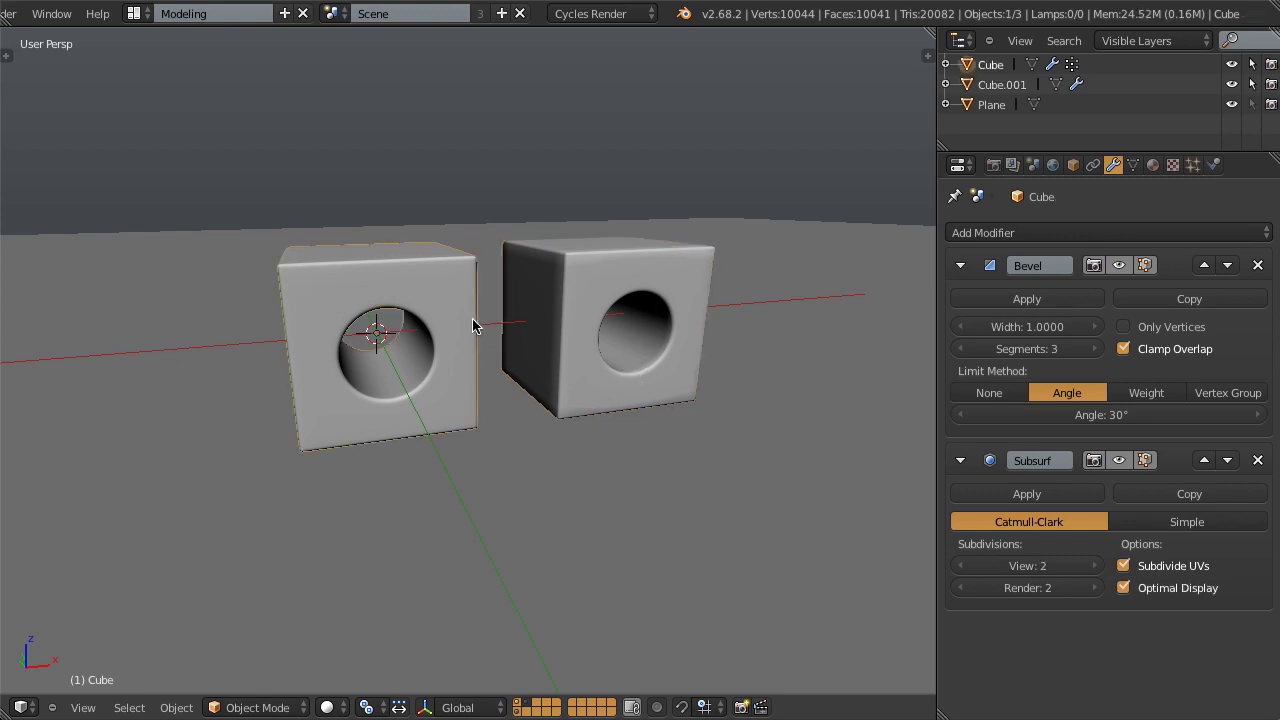
{"action": "right_click", "coordinate": [646, 310]}
{"action": "left_click", "coordinate": [1180, 588]}
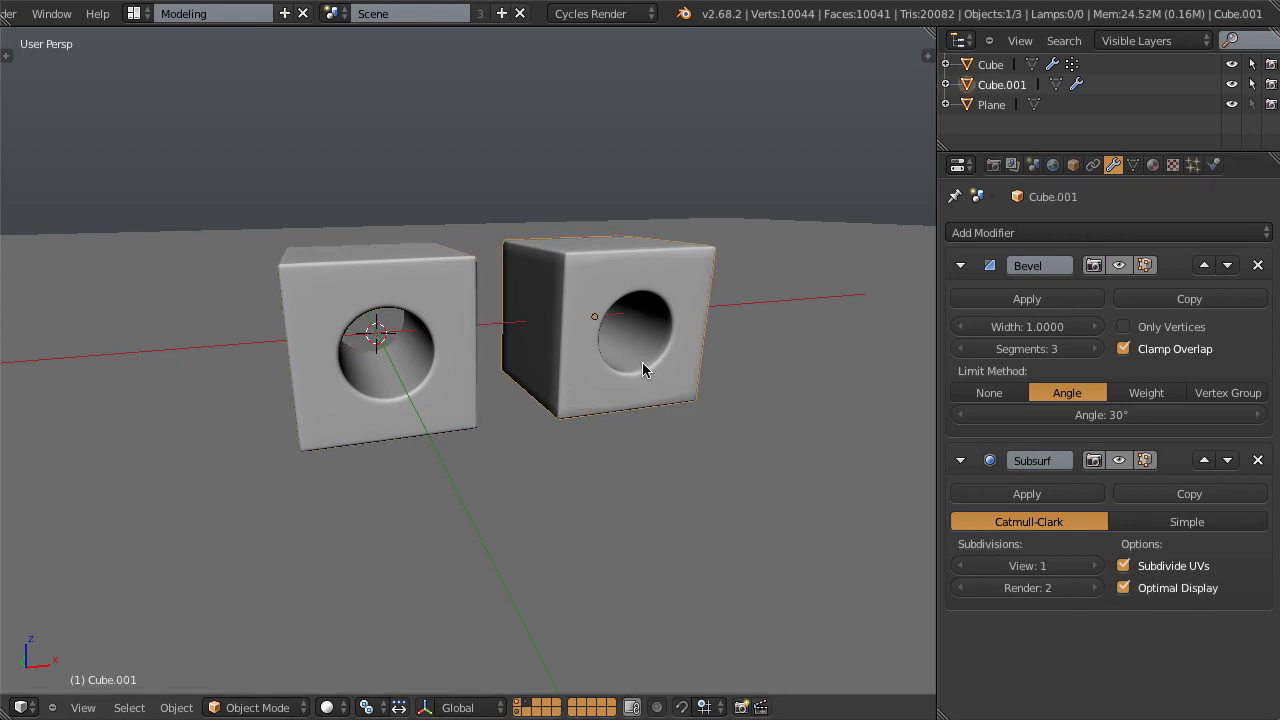
{"action": "right_click", "coordinate": [471, 312]}
{"action": "right_click", "coordinate": [635, 308]}
{"action": "right_click", "coordinate": [446, 297]}
{"action": "right_click", "coordinate": [590, 285]}
{"action": "key", "text": "a"}
Set Cube.001's Subsurf viewport level to 2 and reveal the second layer's nine holed cubes.
{"action": "left_click", "coordinate": [1094, 566]}
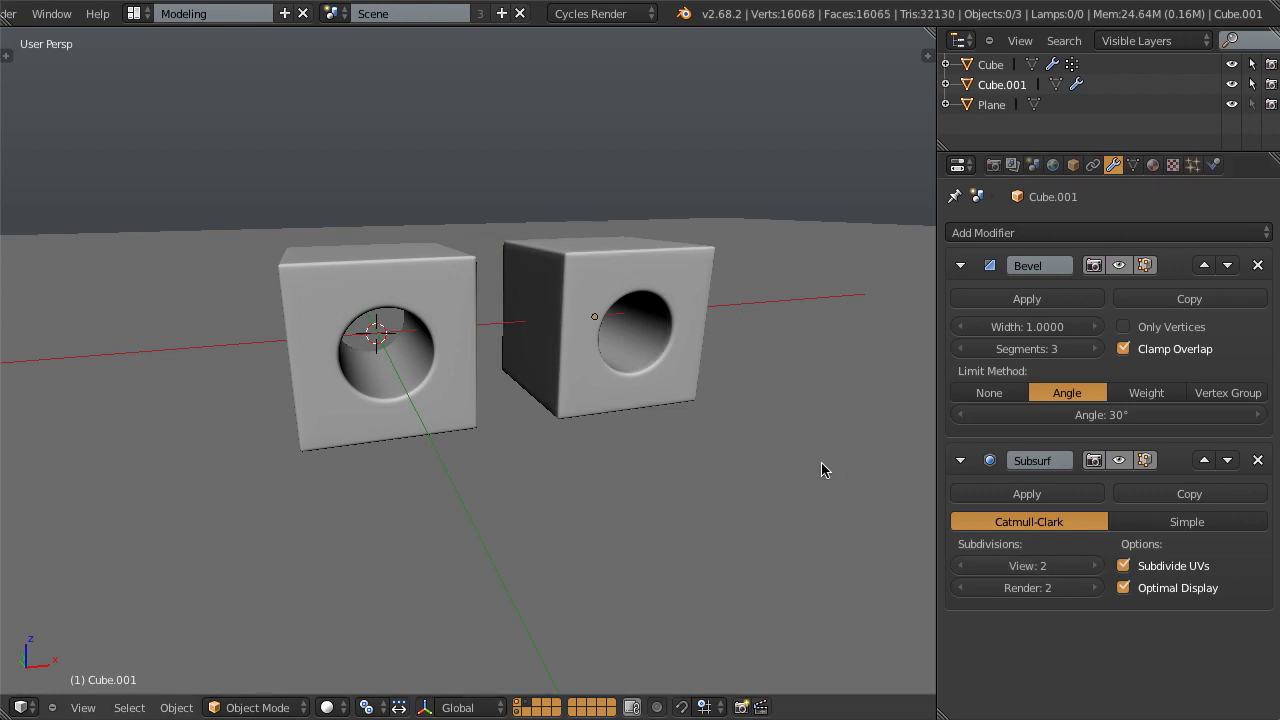
{"action": "left_click", "coordinate": [527, 702], "text": "shift"}
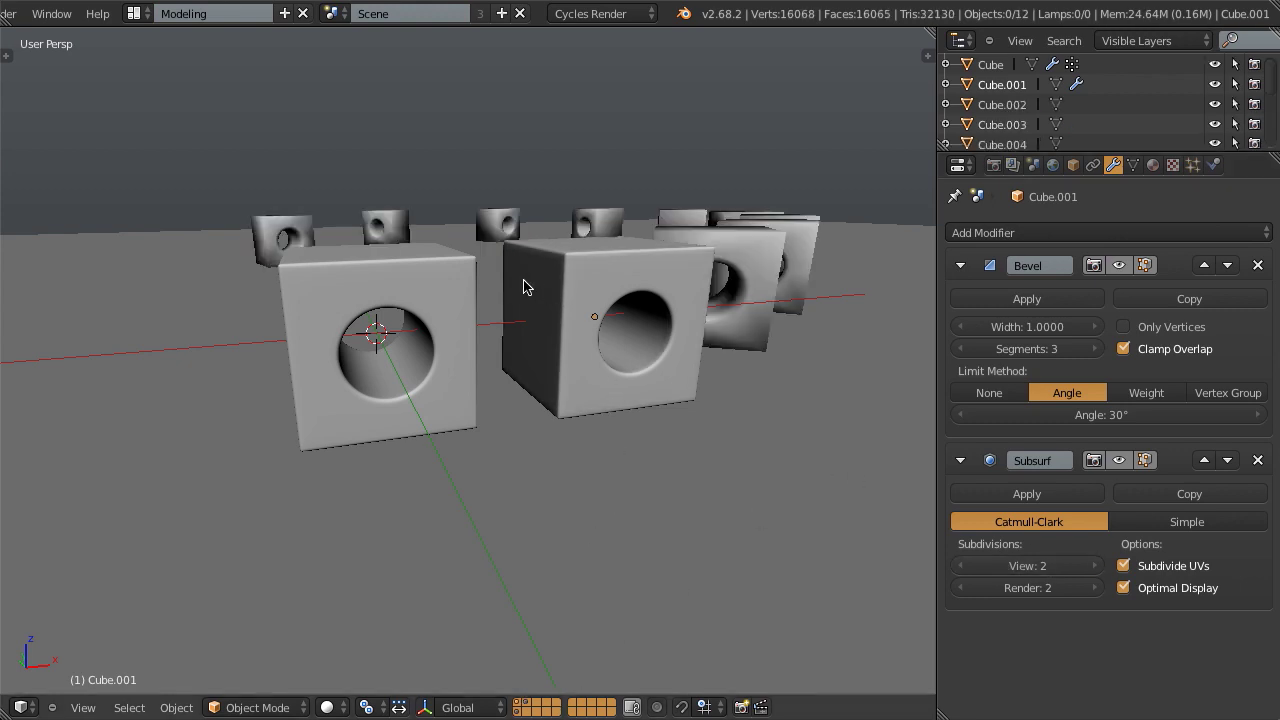
{"action": "middle_click_drag", "start_coordinate": [523, 283], "coordinate": [510, 352]}
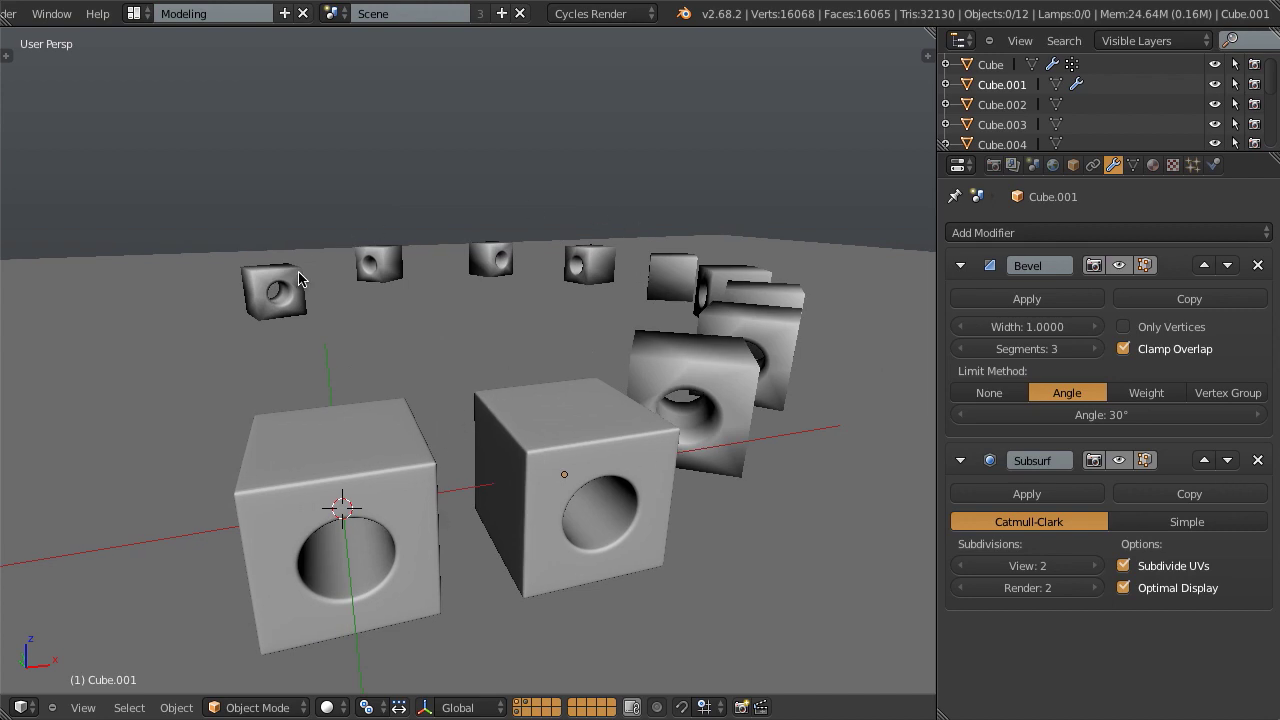
{"action": "right_click", "coordinate": [693, 372]}
{"action": "right_click", "coordinate": [657, 461]}
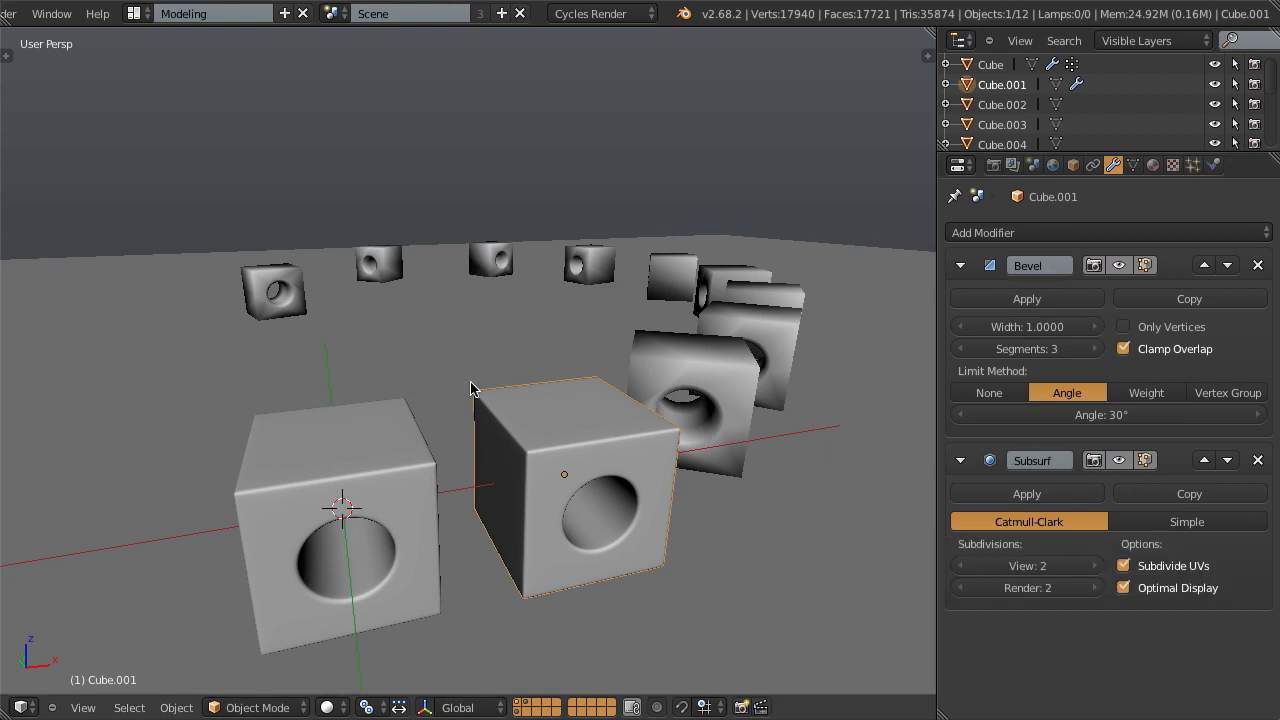
{"action": "key", "text": "ctrl+alt+u"}
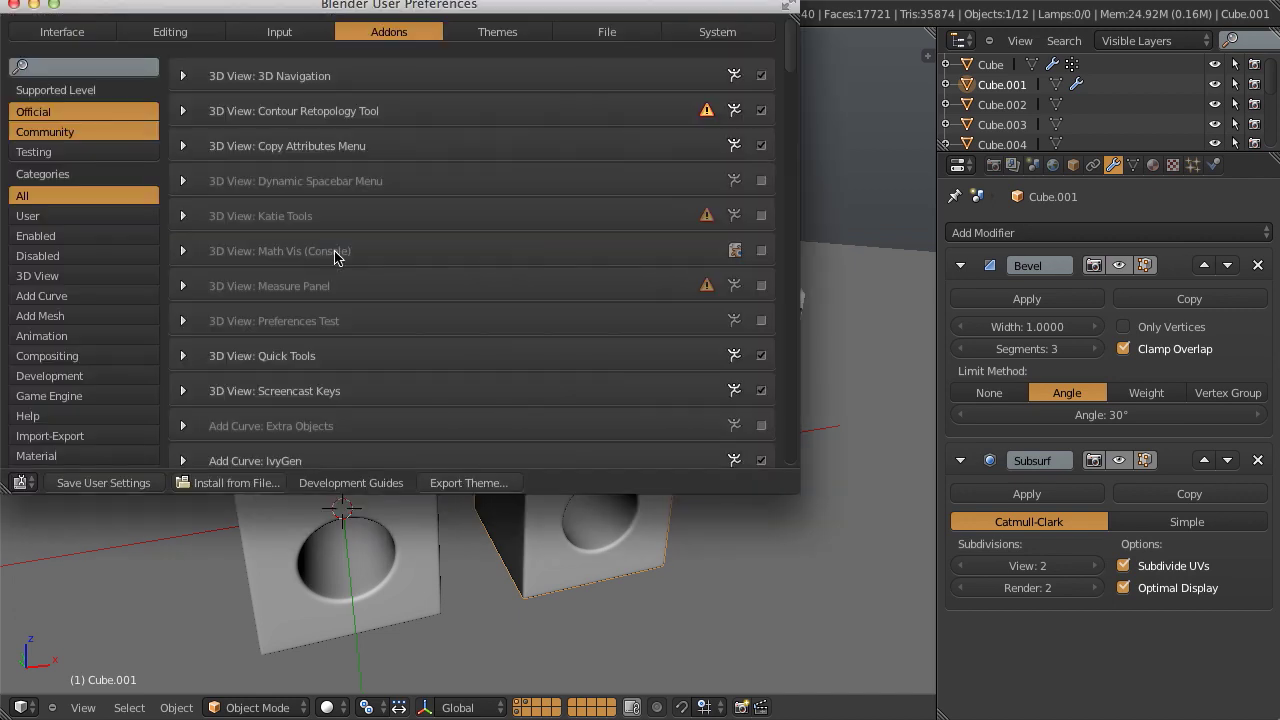
{"action": "left_click", "coordinate": [391, 12]}
{"action": "left_click_drag", "start_coordinate": [391, 12], "coordinate": [420, 47]}
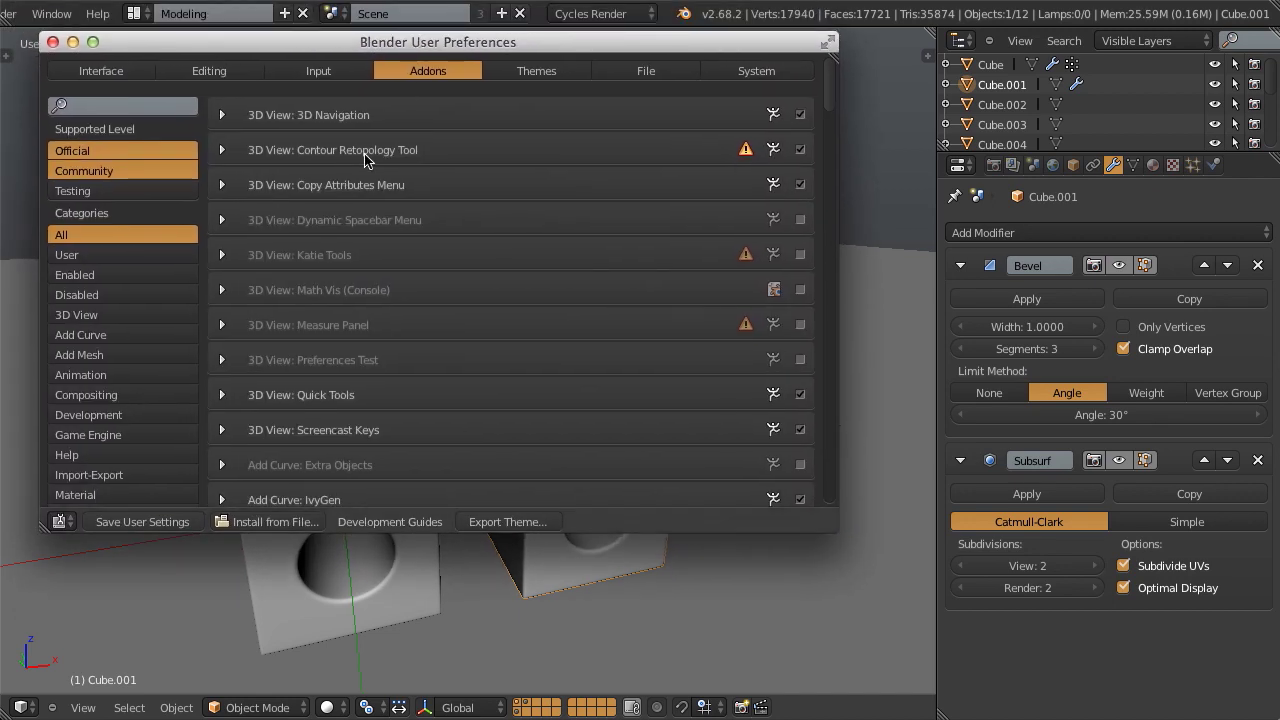
{"action": "left_click", "coordinate": [158, 100]}
{"action": "type", "text": "copy"}
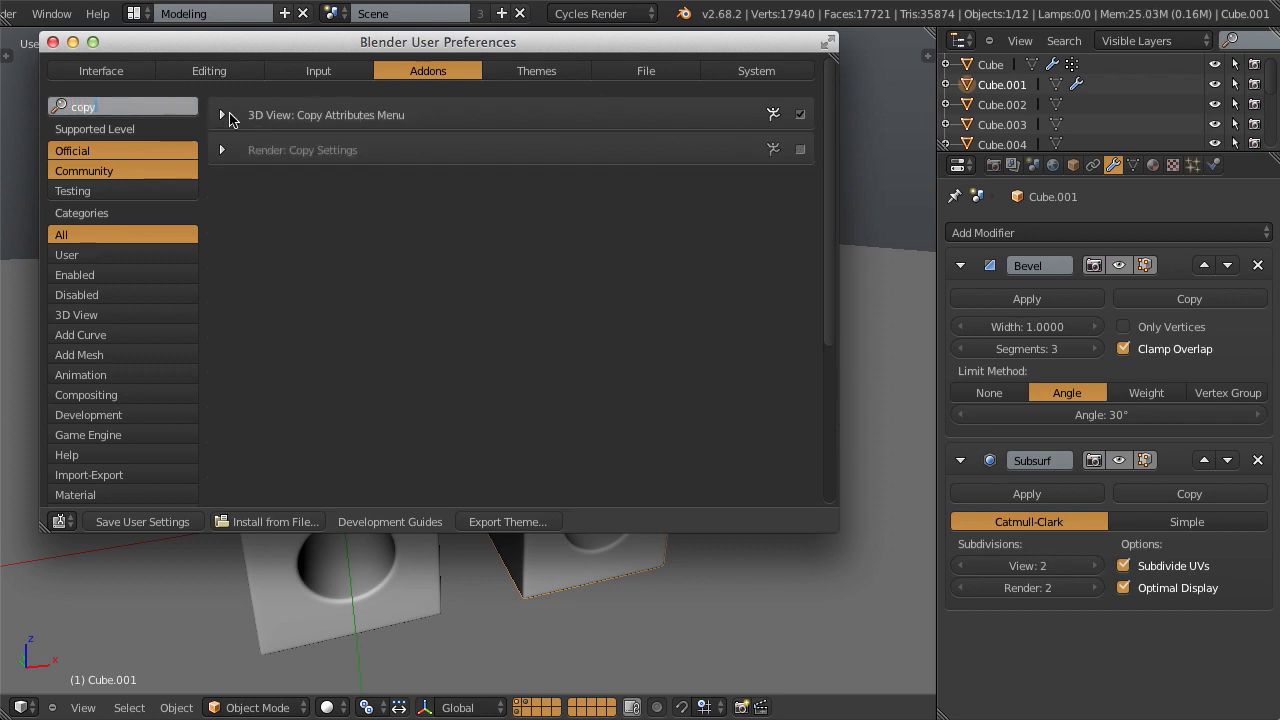
{"action": "key", "text": "Return"}
{"action": "left_click", "coordinate": [222, 115]}
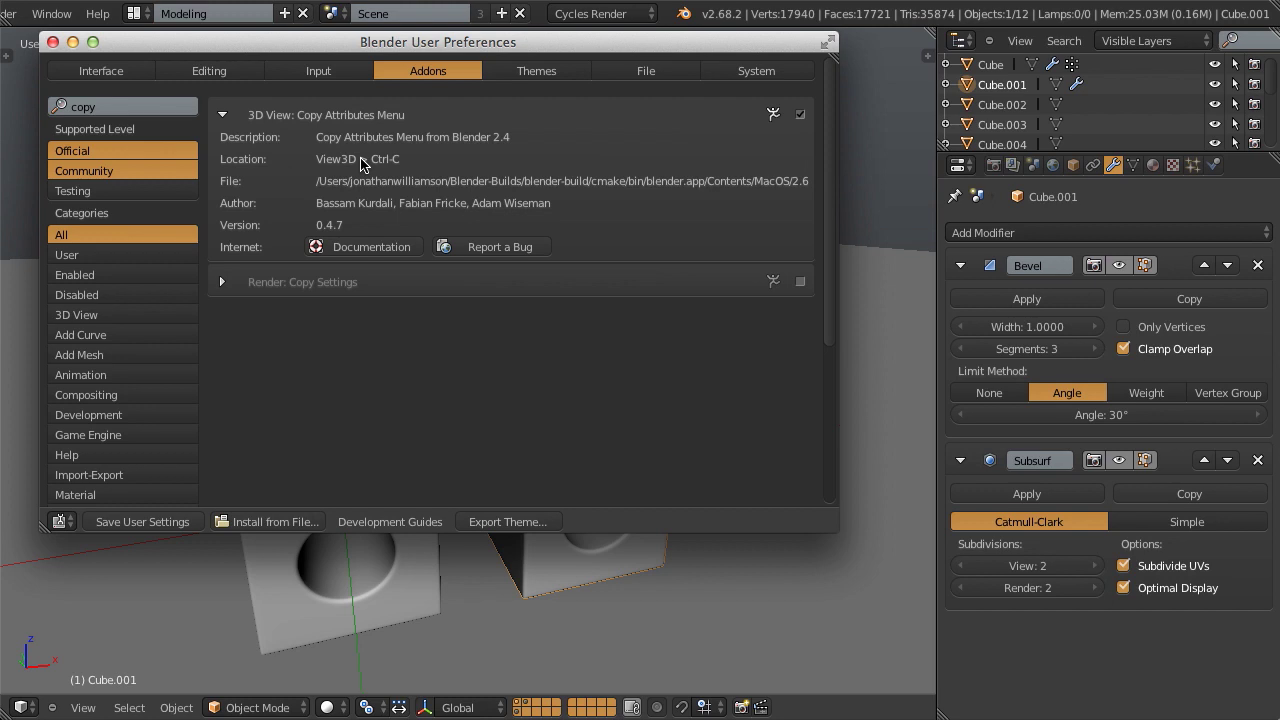
{"action": "key", "text": "super+w"}
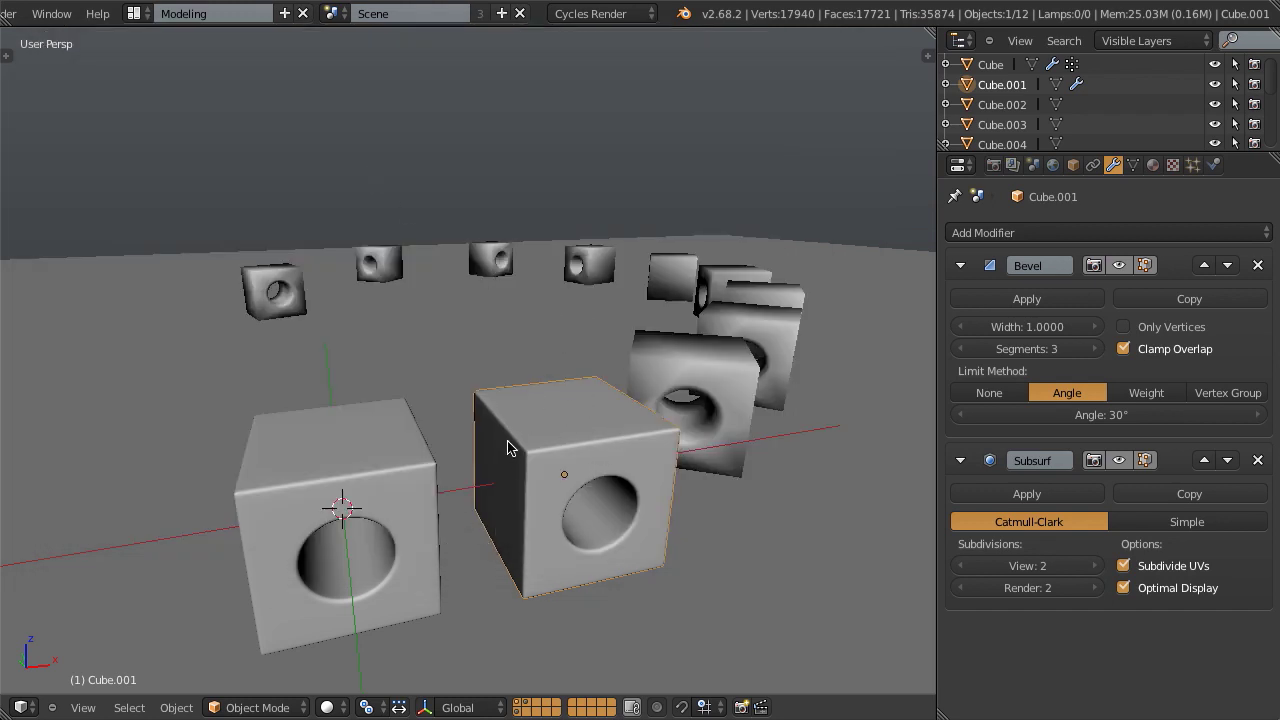
Select all the background holed cubes, with the front-left Cube added last as active.
{"action": "right_click", "coordinate": [682, 385], "text": "shift"}
{"action": "right_click", "coordinate": [760, 298], "text": "shift"}
{"action": "right_click", "coordinate": [672, 274], "text": "shift"}
{"action": "right_click", "coordinate": [590, 263], "text": "shift"}
{"action": "right_click", "coordinate": [486, 258], "text": "shift"}
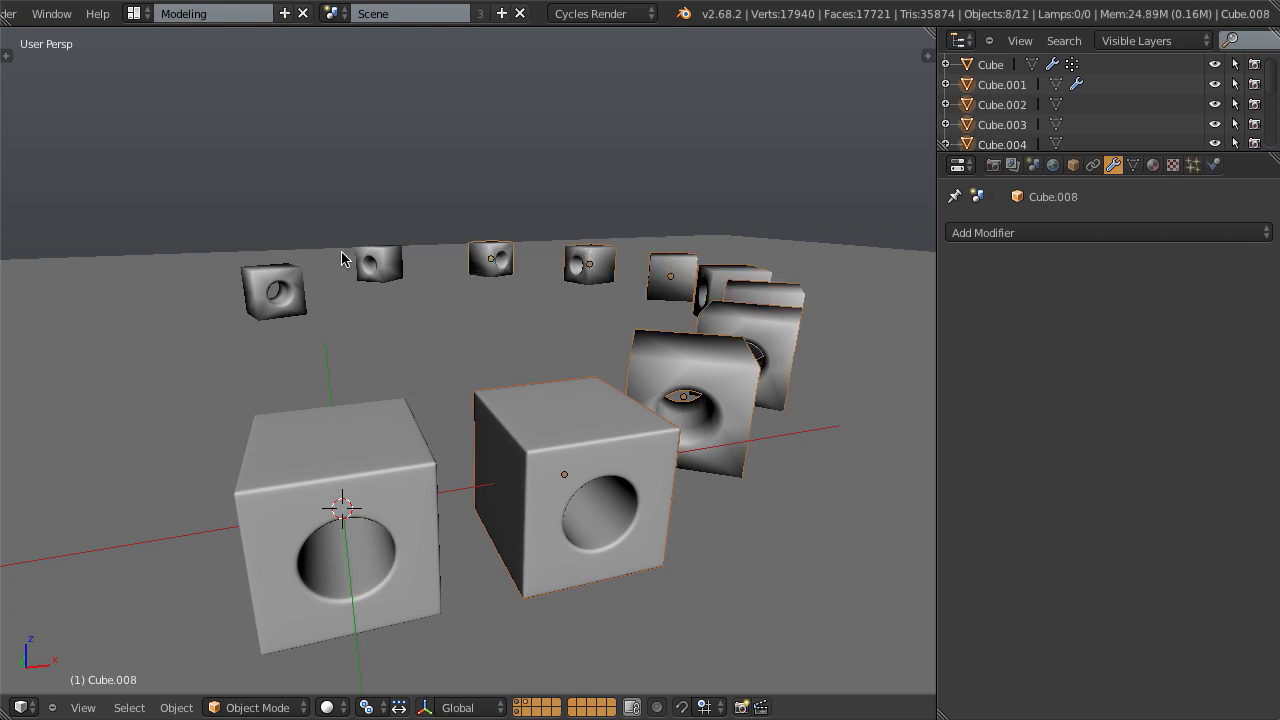
{"action": "right_click", "coordinate": [380, 261], "text": "shift"}
{"action": "right_click", "coordinate": [268, 290], "text": "shift"}
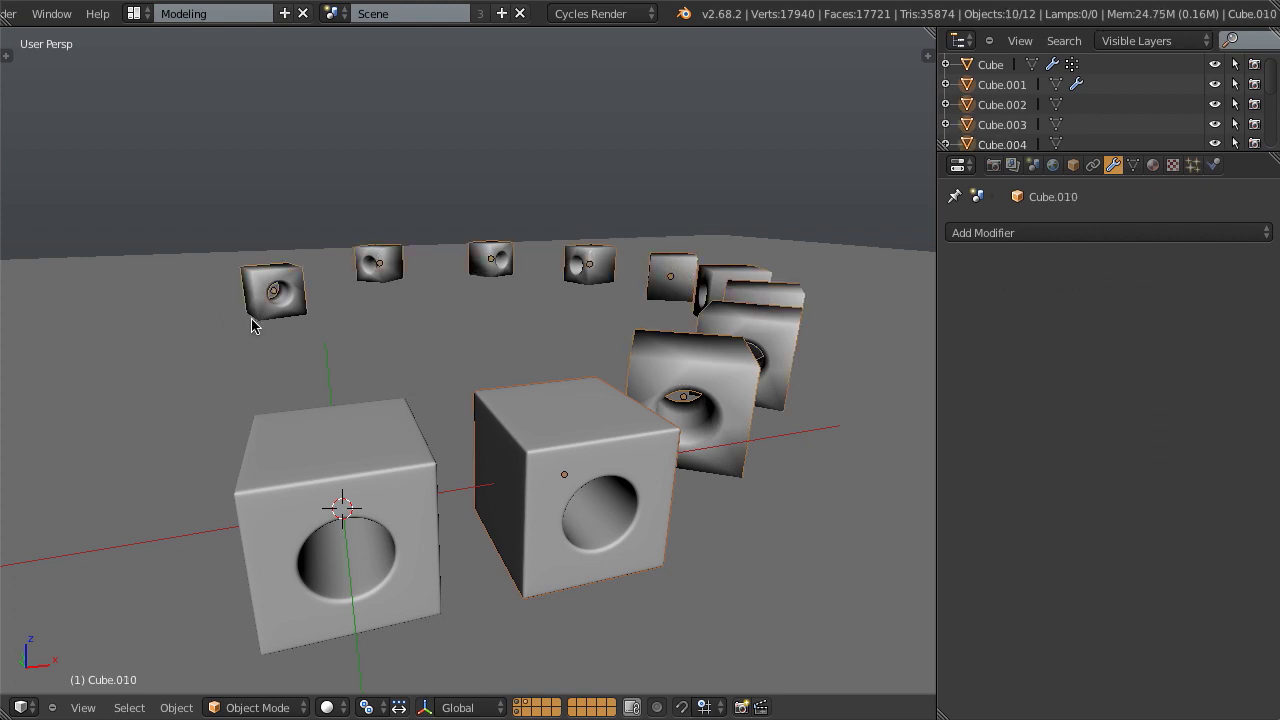
{"action": "right_click", "coordinate": [338, 478], "text": "shift"}
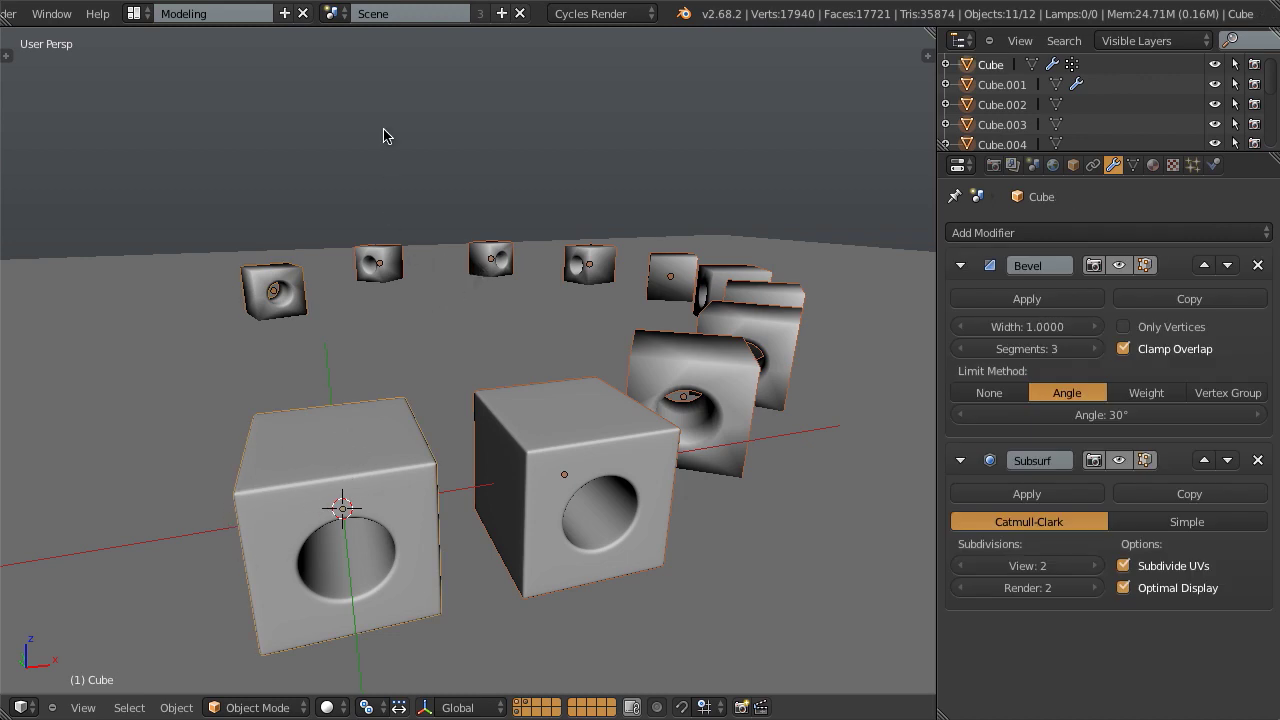
Copy the front-left Cube's modifiers to the selected cubes via Copy Modifiers, cancelling an accidental scale.
{"action": "key", "text": "ctrl+c"}
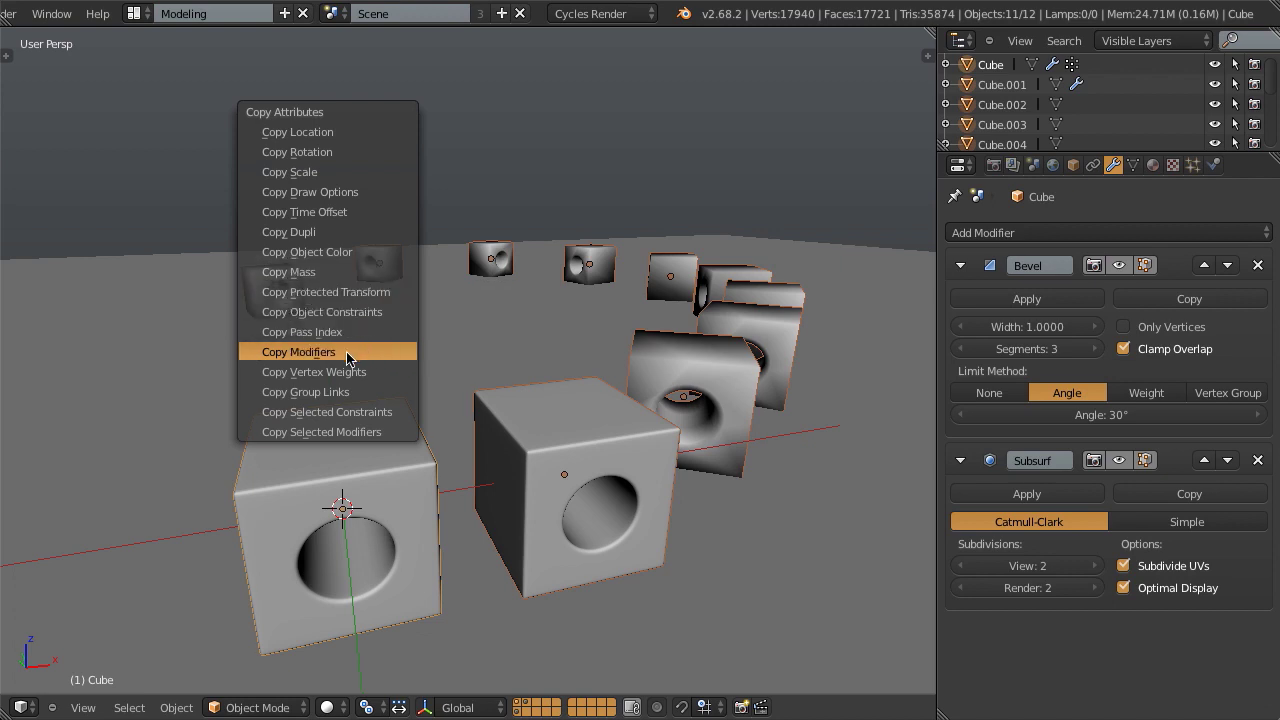
{"action": "left_click", "coordinate": [306, 355]}
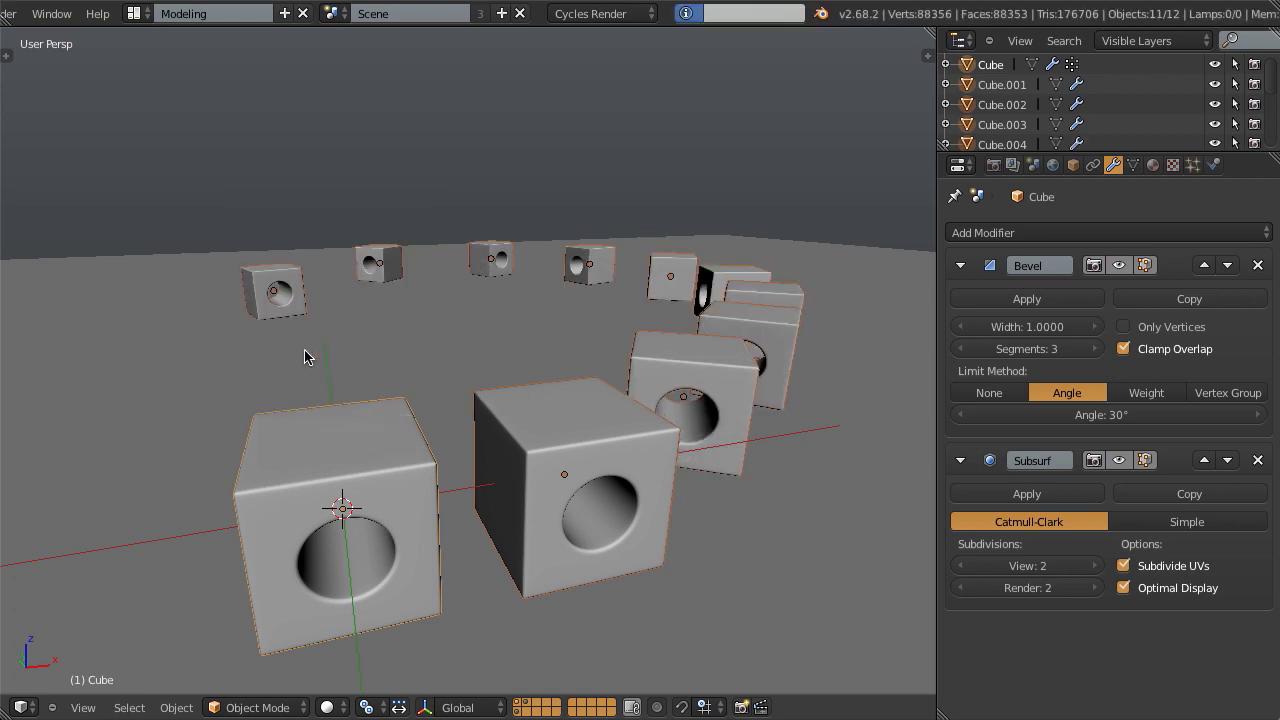
{"action": "key", "text": "s"}
{"action": "right_click", "coordinate": [658, 376]}
Check that Cube.002 and Cube.003 received the Bevel and Subsurf modifiers.
{"action": "right_click", "coordinate": [682, 382]}
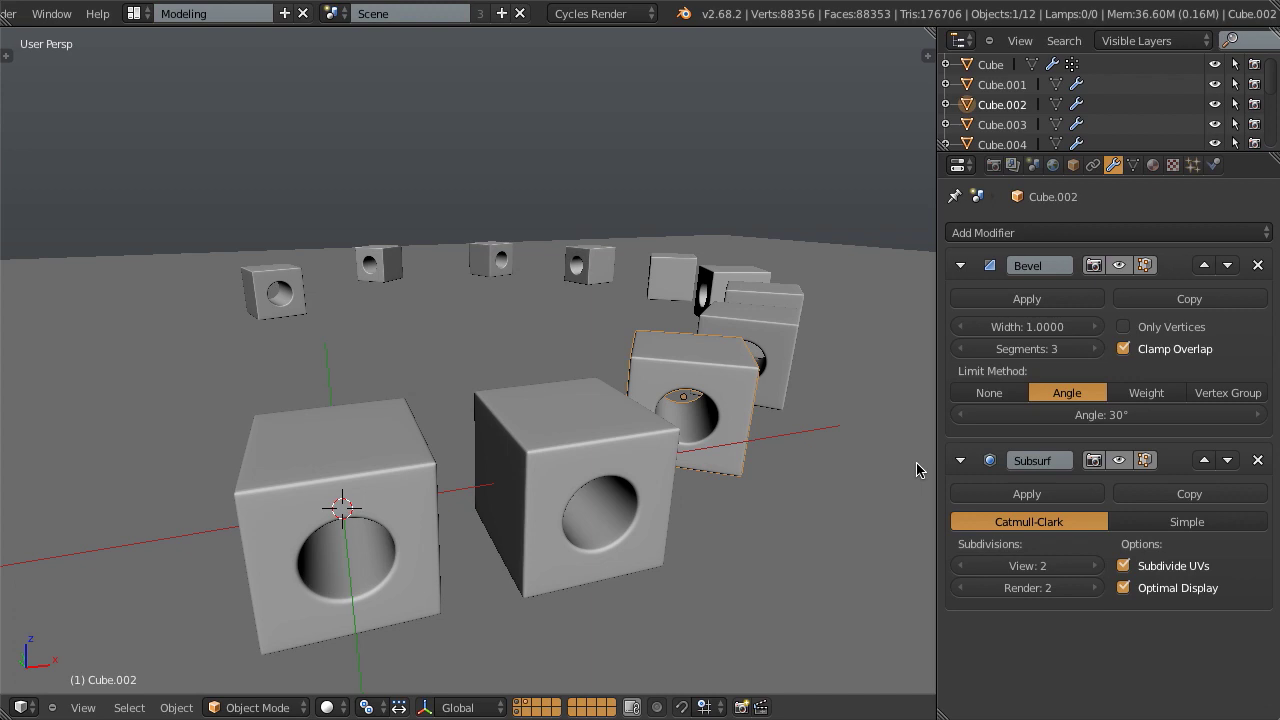
{"action": "right_click", "coordinate": [766, 328]}
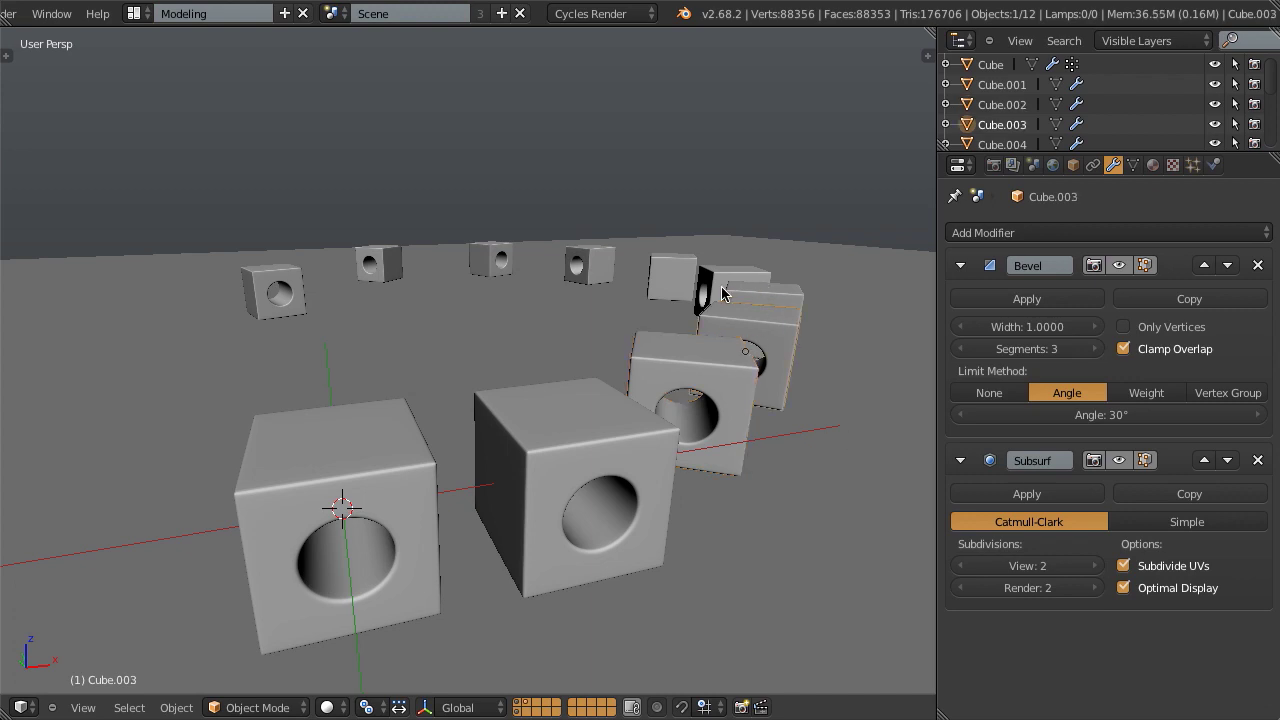
{"action": "key", "text": "b"}
{"action": "left_click_drag", "start_coordinate": [217, 228], "coordinate": [119, 400]}
Delete the Bevel and Subsurf modifiers from the front-left Cube.
{"action": "right_click", "coordinate": [300, 488]}
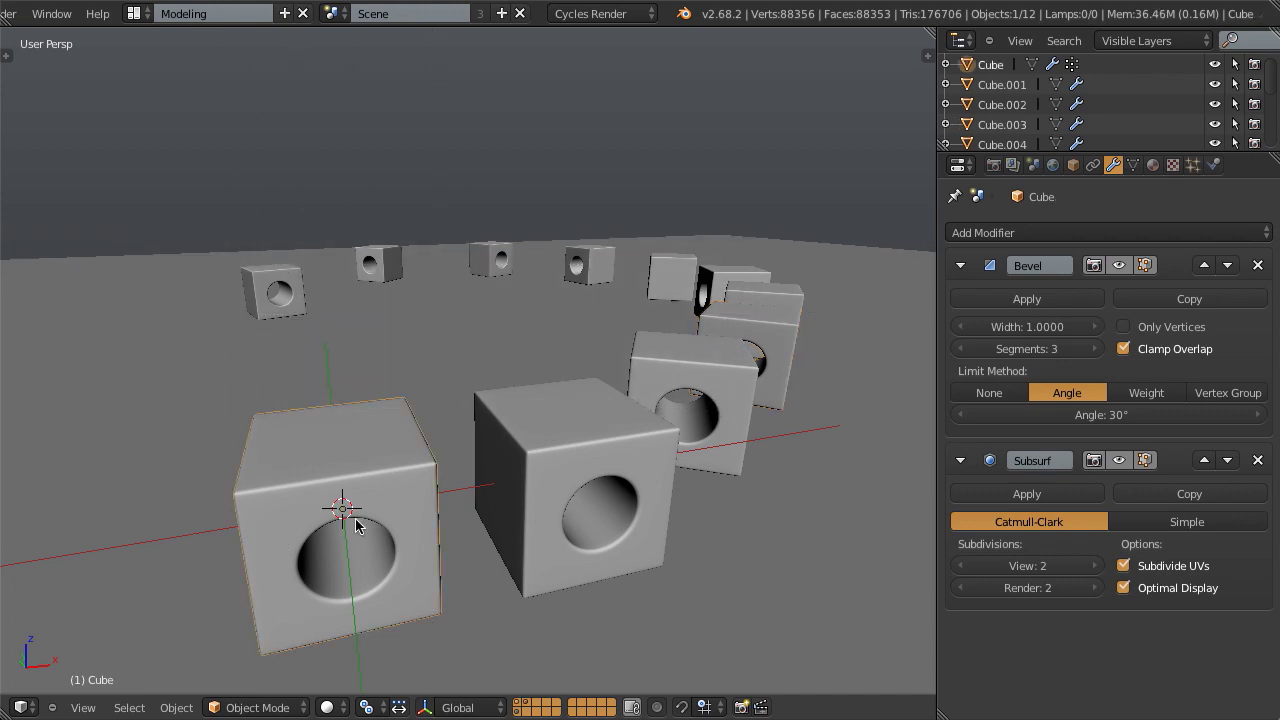
{"action": "left_click", "coordinate": [1257, 265]}
{"action": "left_click", "coordinate": [1257, 265]}
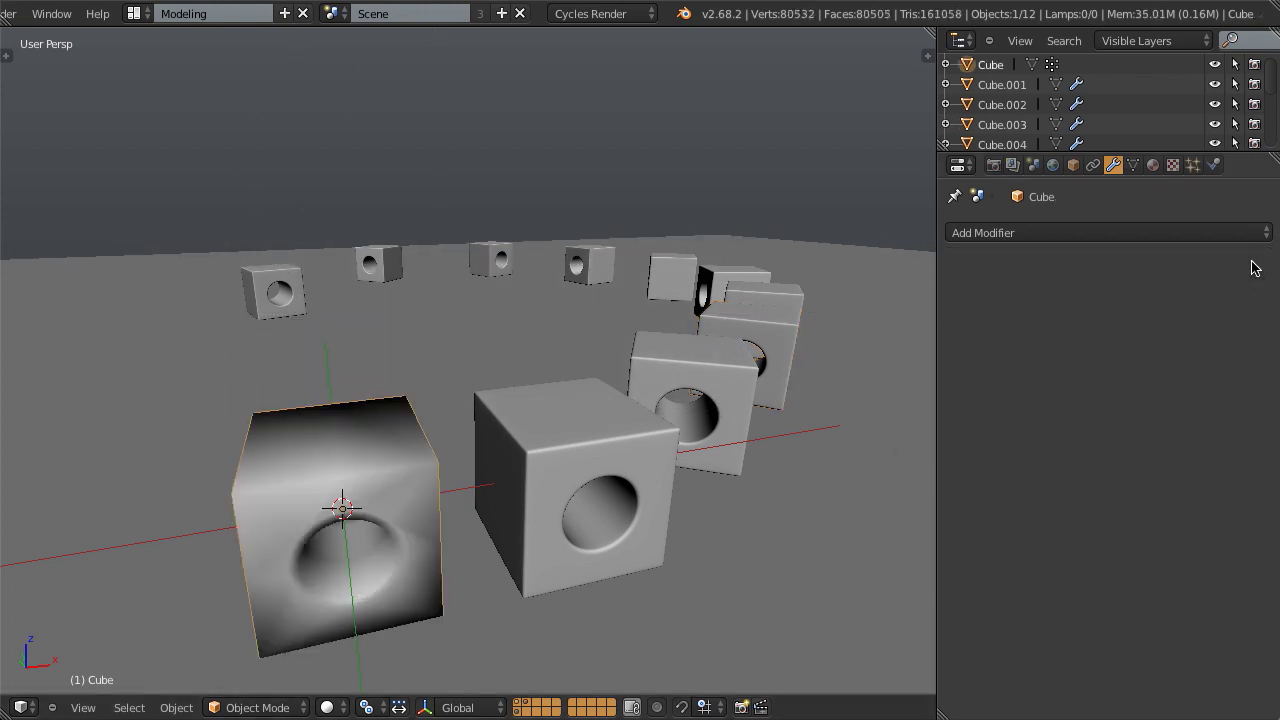
Box-select all the back holed cubes together.
{"action": "key", "text": "b"}
{"action": "left_click_drag", "start_coordinate": [217, 220], "coordinate": [800, 496]}
{"action": "scroll", "coordinate": [1071, 40], "scroll_direction": "down", "scroll_amount": 3}
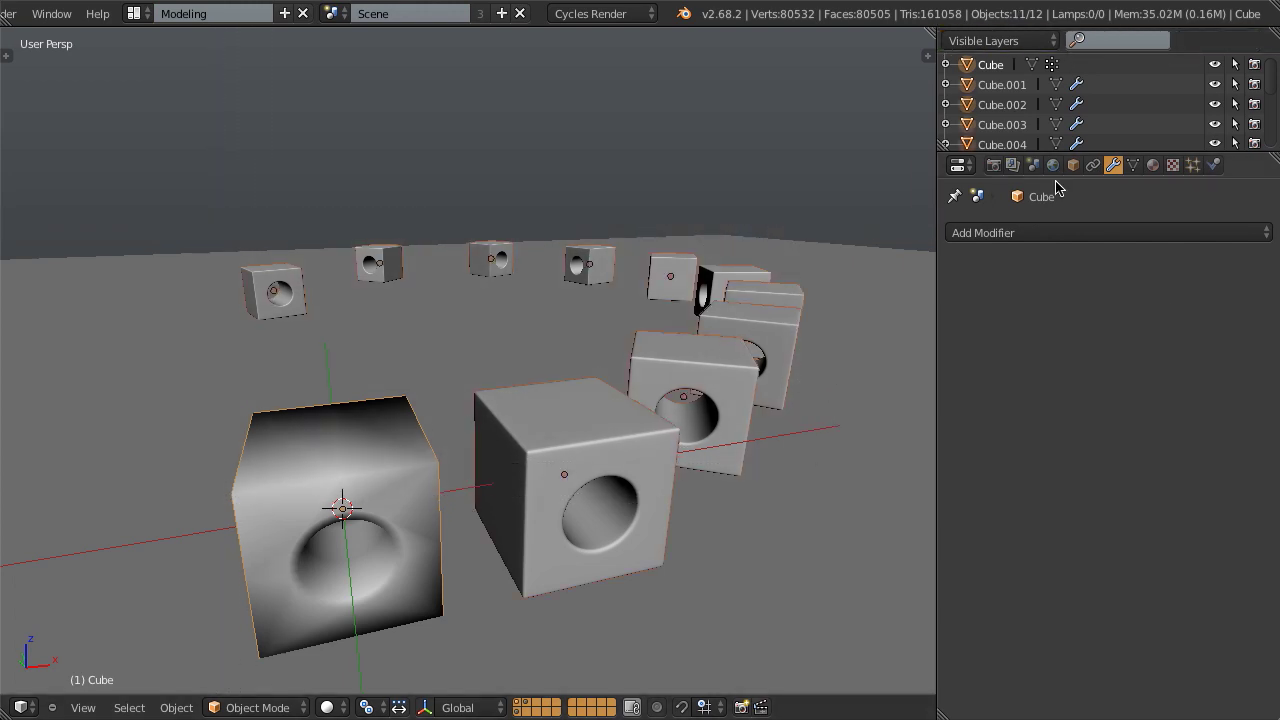
{"action": "scroll", "coordinate": [1054, 110], "scroll_direction": "down", "scroll_amount": 5}
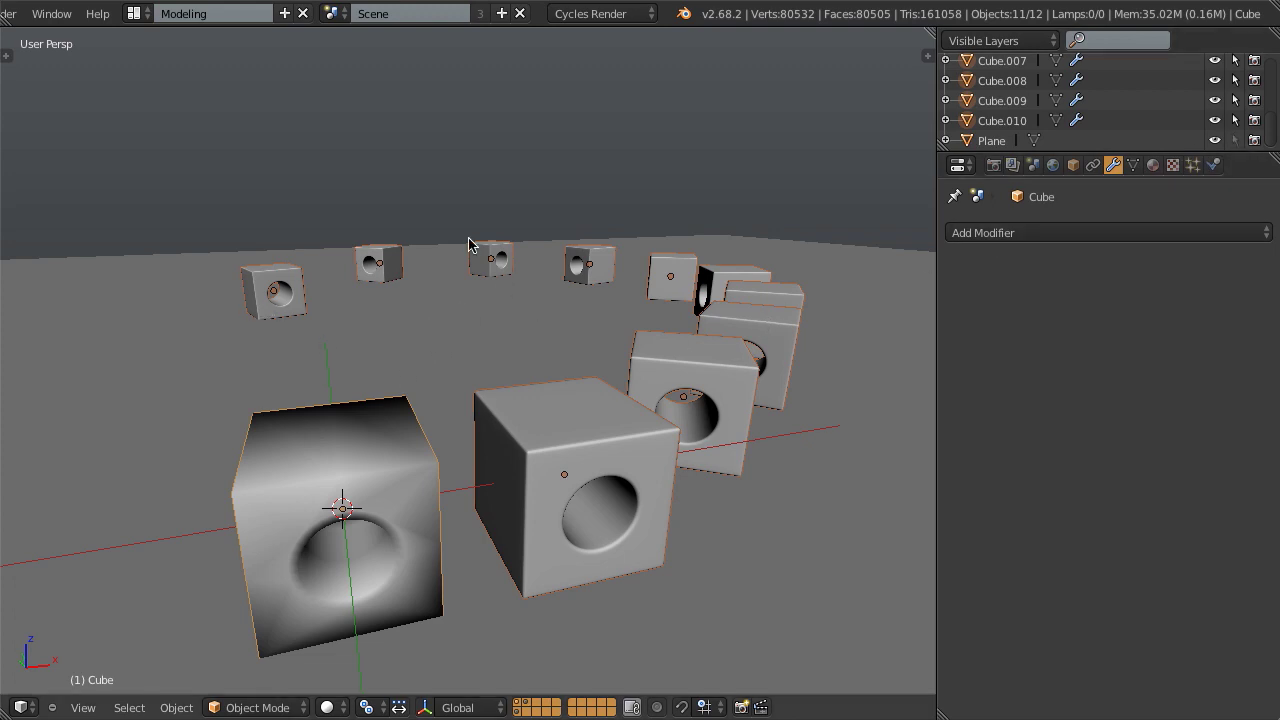
Copy the empty modifier stack, then select Cube alone and undo twice to restore its Subsurf and Bevel.
{"action": "key", "text": "ctrl+c"}
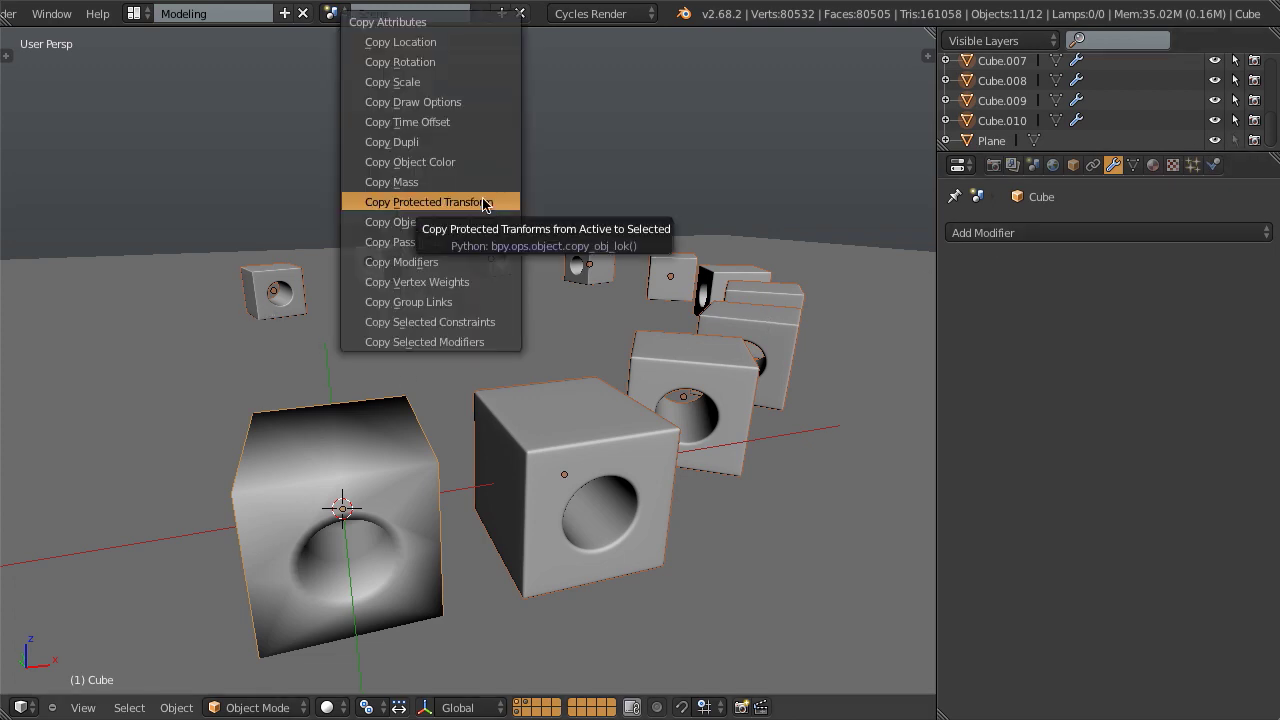
{"action": "left_click", "coordinate": [414, 258]}
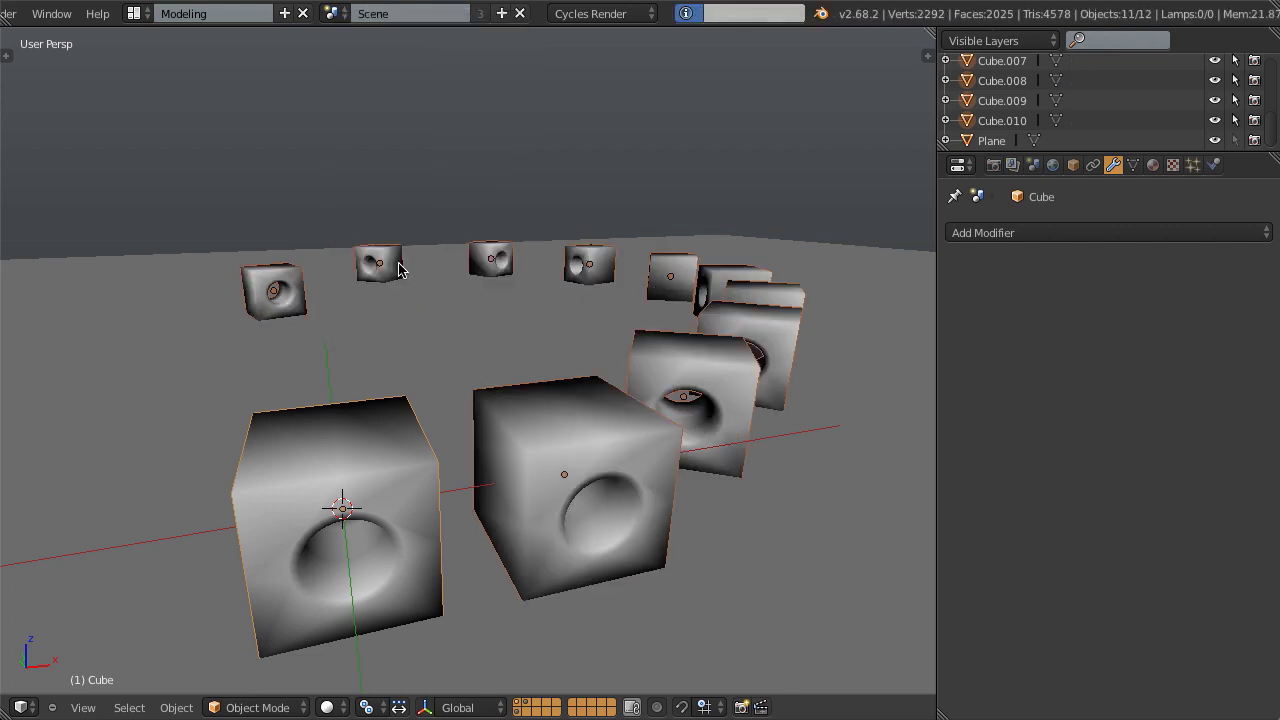
{"action": "right_click", "coordinate": [316, 431]}
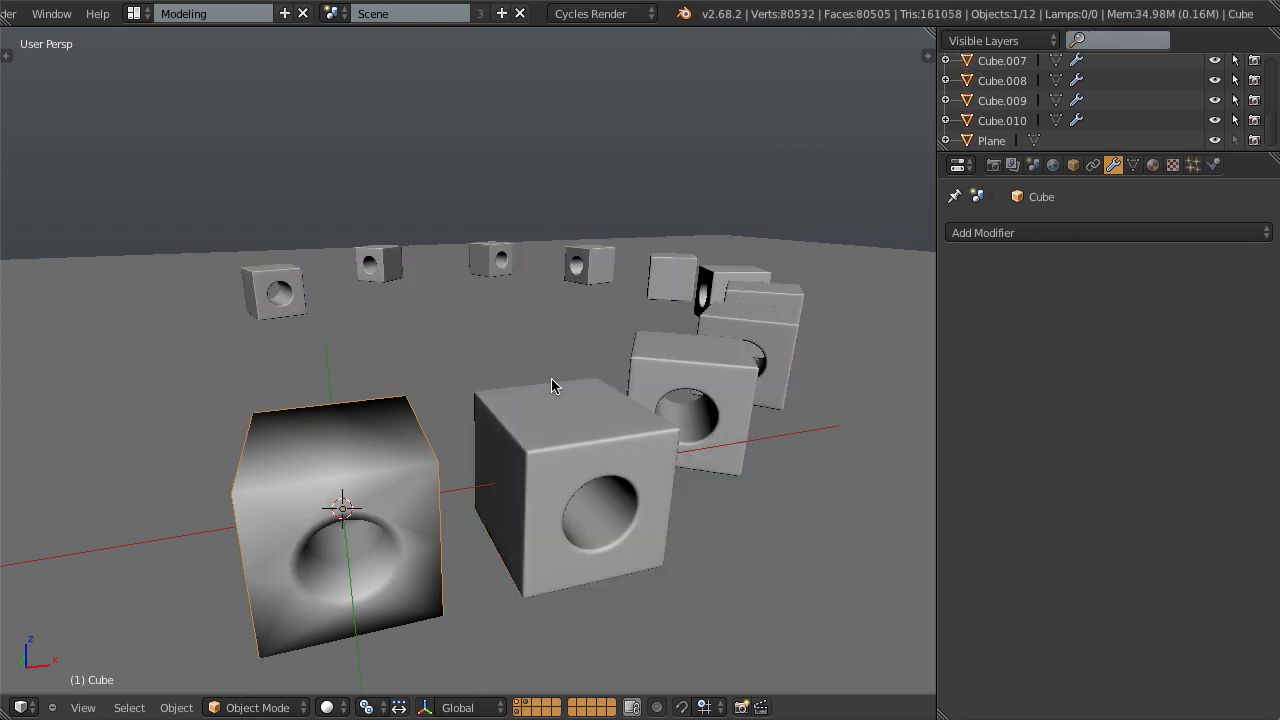
{"action": "key", "text": "ctrl+2"}
{"action": "key", "text": "ctrl+b"}
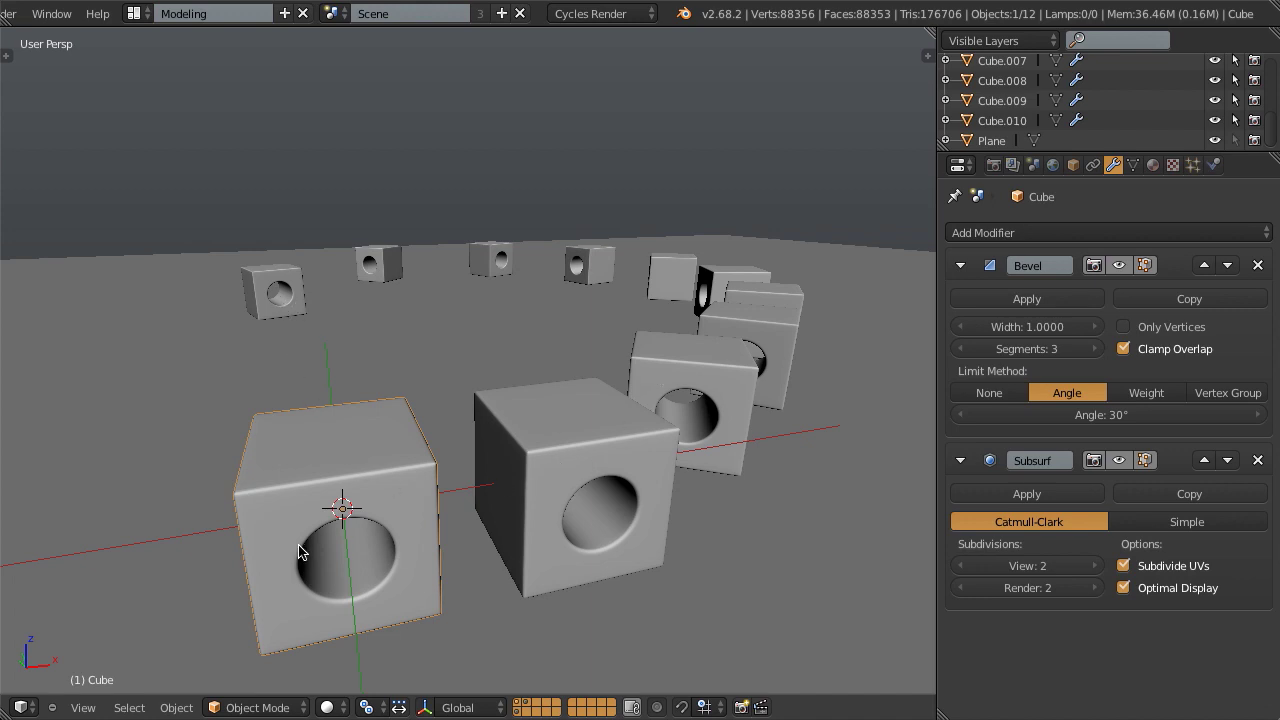
Set Cube's Subsurf viewport level to 1, enable Wire display, and tint its Object Color cream.
{"action": "left_click", "coordinate": [963, 566]}
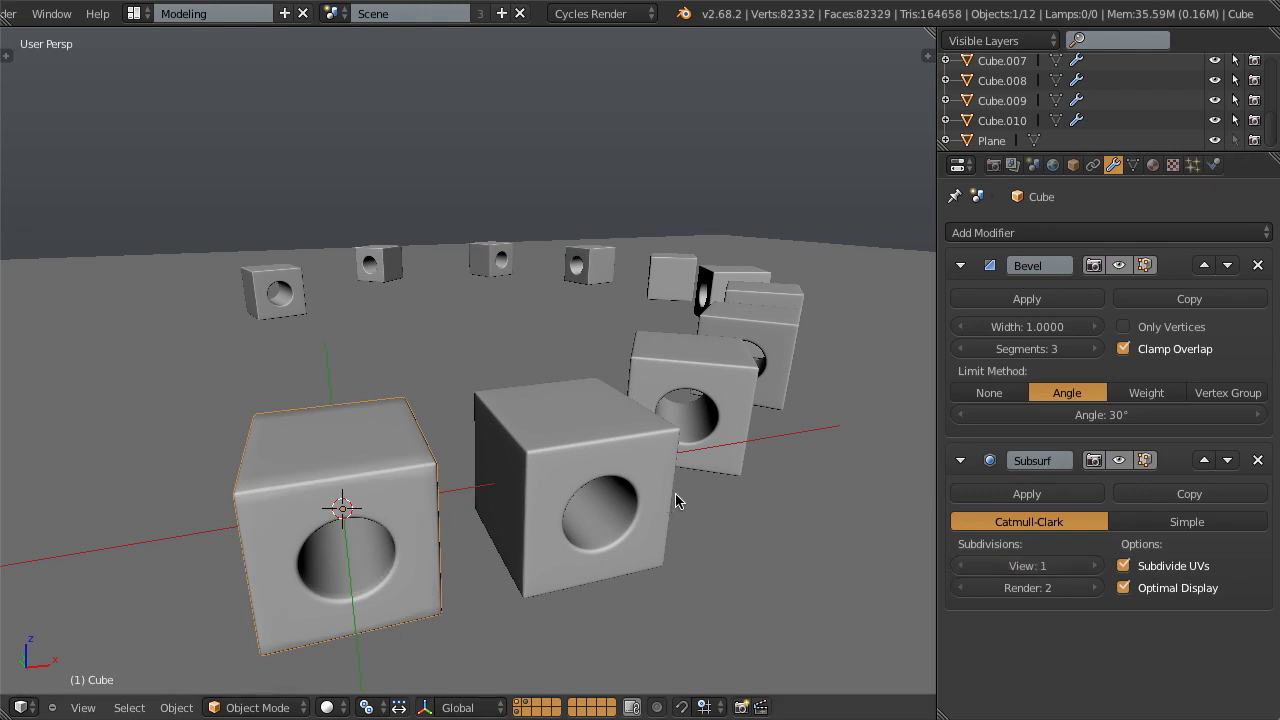
{"action": "left_click", "coordinate": [1073, 165]}
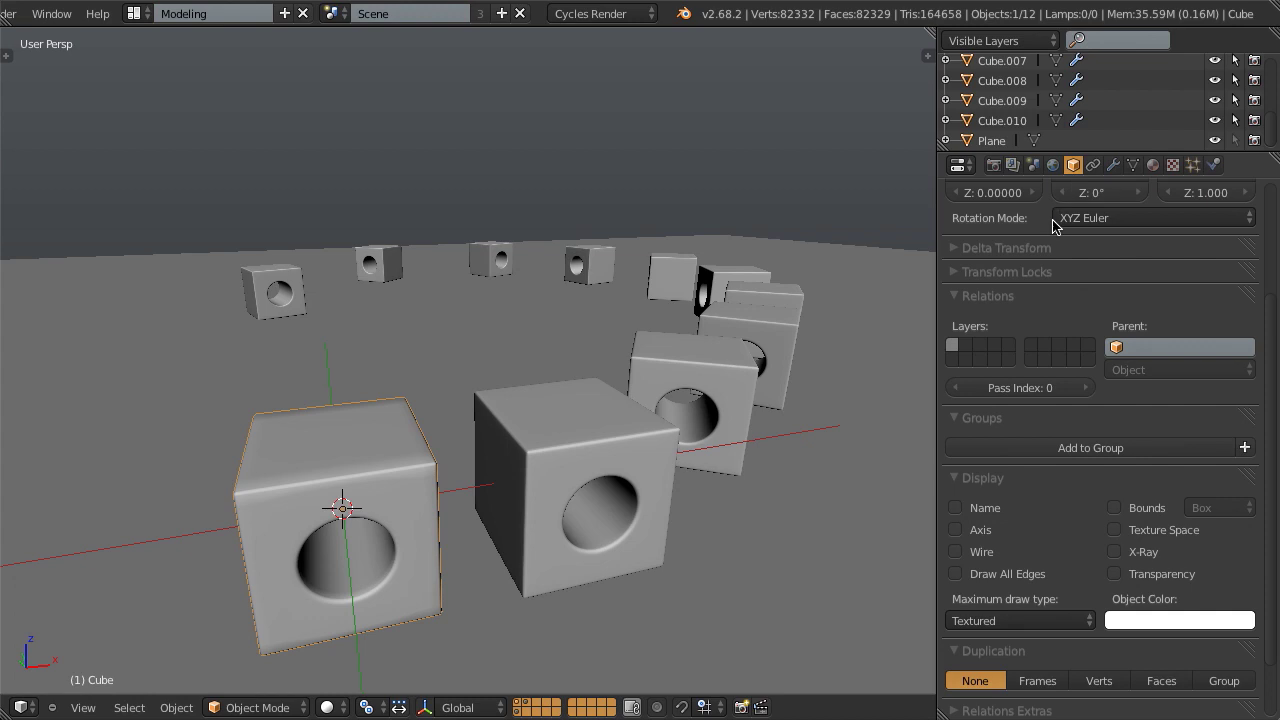
{"action": "left_click", "coordinate": [973, 556]}
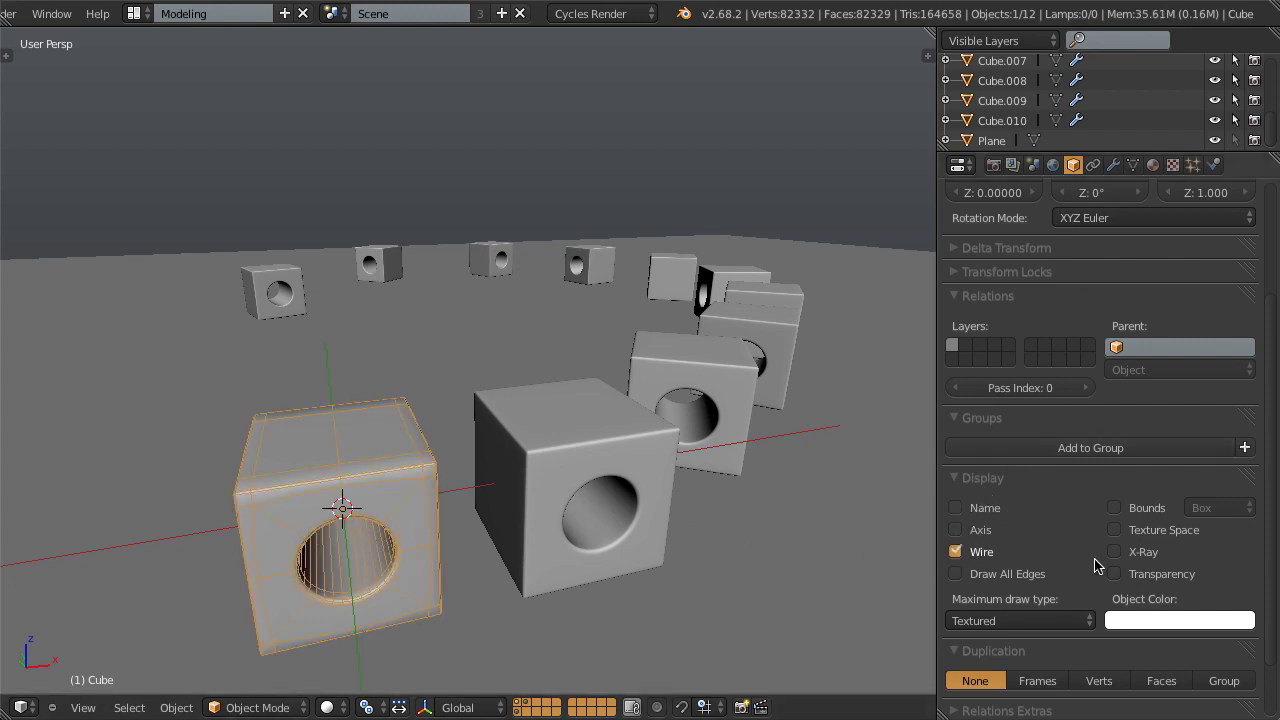
{"action": "left_click", "coordinate": [1150, 620]}
{"action": "left_click_drag", "start_coordinate": [1158, 402], "coordinate": [1136, 388]}
{"action": "key", "text": "z"}
{"action": "key", "text": "z"}
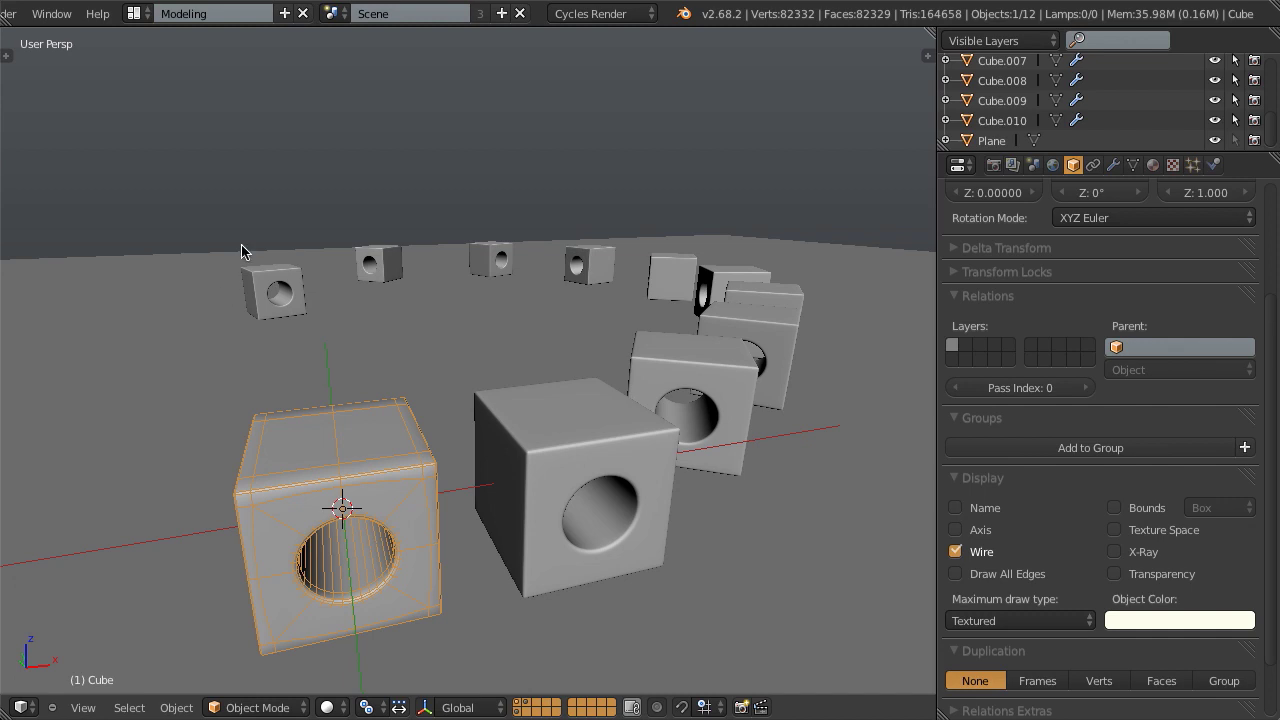
Box-select all the holed cubes and copy the active cube's modifiers onto them.
{"action": "key", "text": "b"}
{"action": "left_click_drag", "start_coordinate": [156, 180], "coordinate": [800, 598]}
{"action": "key", "text": "ctrl+c"}
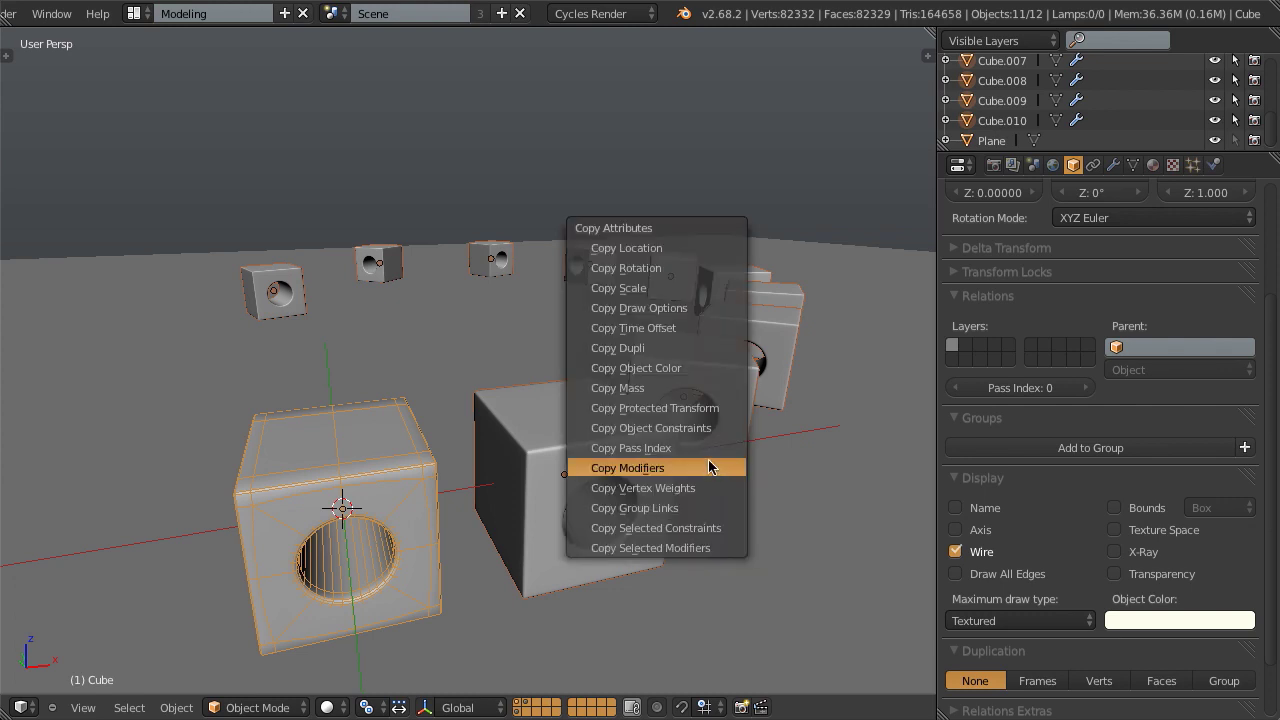
{"action": "left_click", "coordinate": [706, 470]}
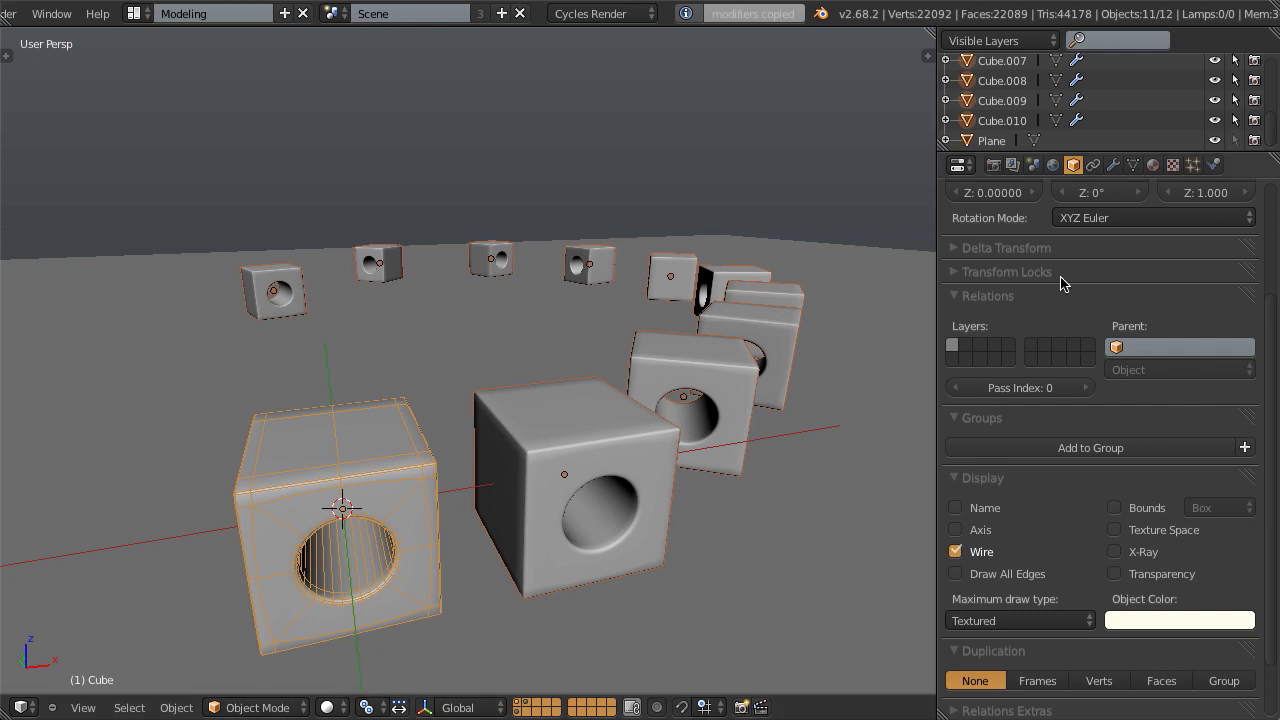
Copy the active cube's draw options so every holed cube shows the wireframe overlay.
{"action": "left_click", "coordinate": [1113, 165]}
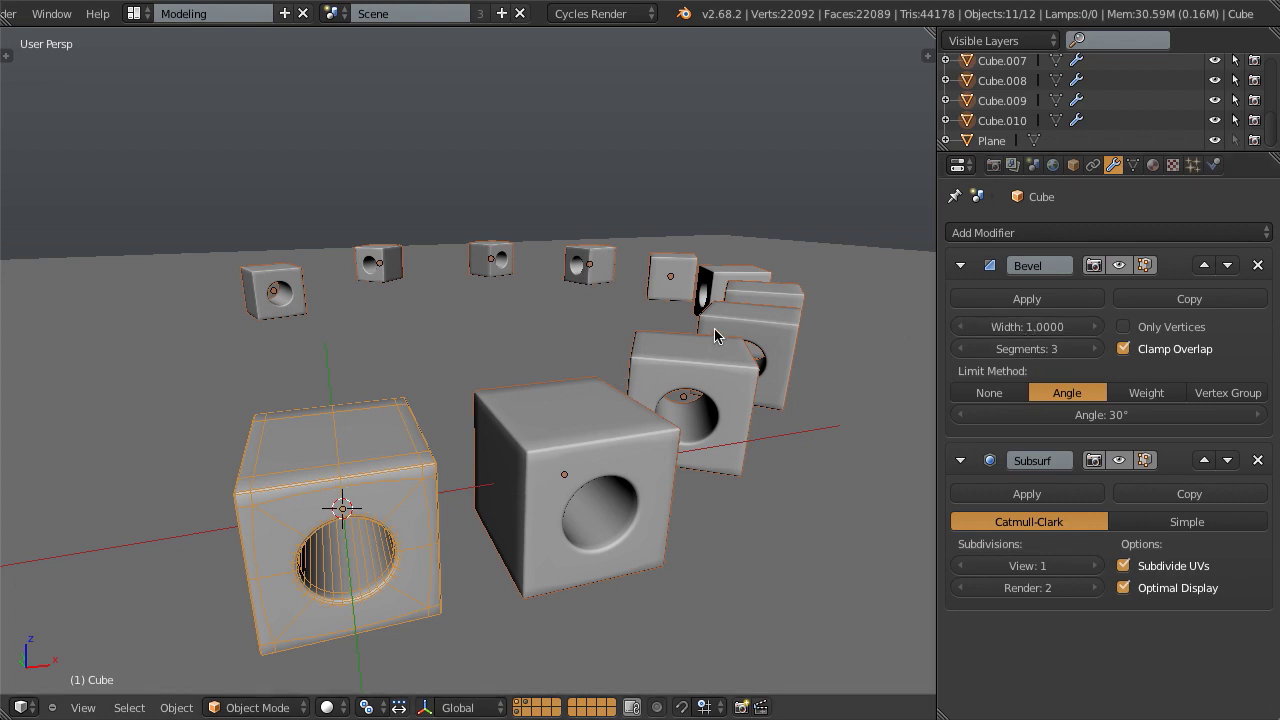
{"action": "key", "text": "ctrl+c"}
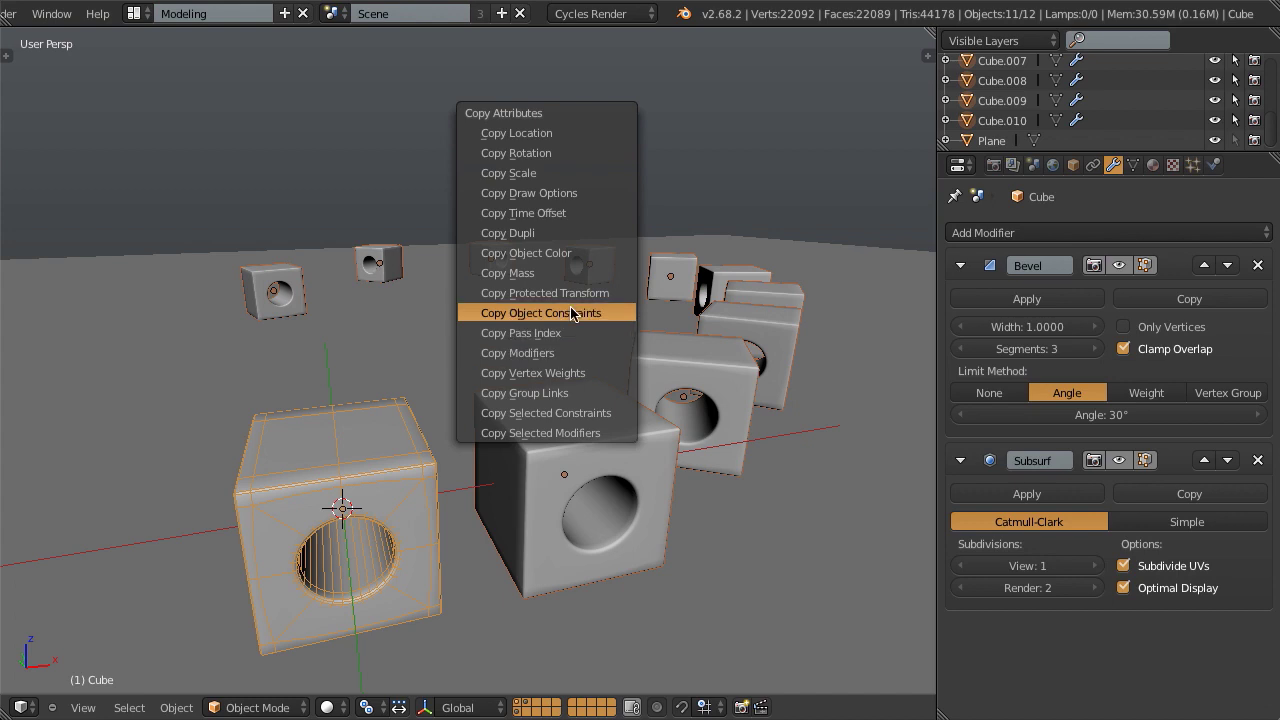
{"action": "left_click", "coordinate": [535, 193]}
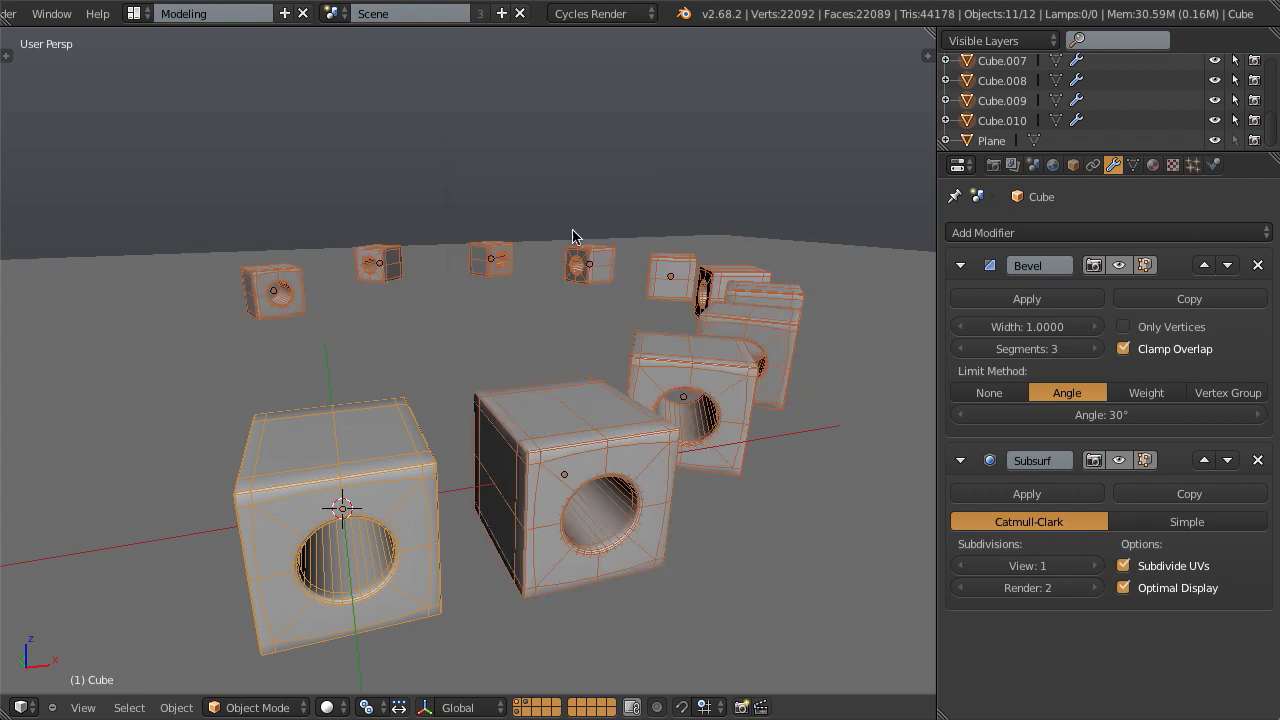
Select Cube.002 plus the front-left Cube as active, then dismiss Copy Attributes without copying.
{"action": "key", "text": "a"}
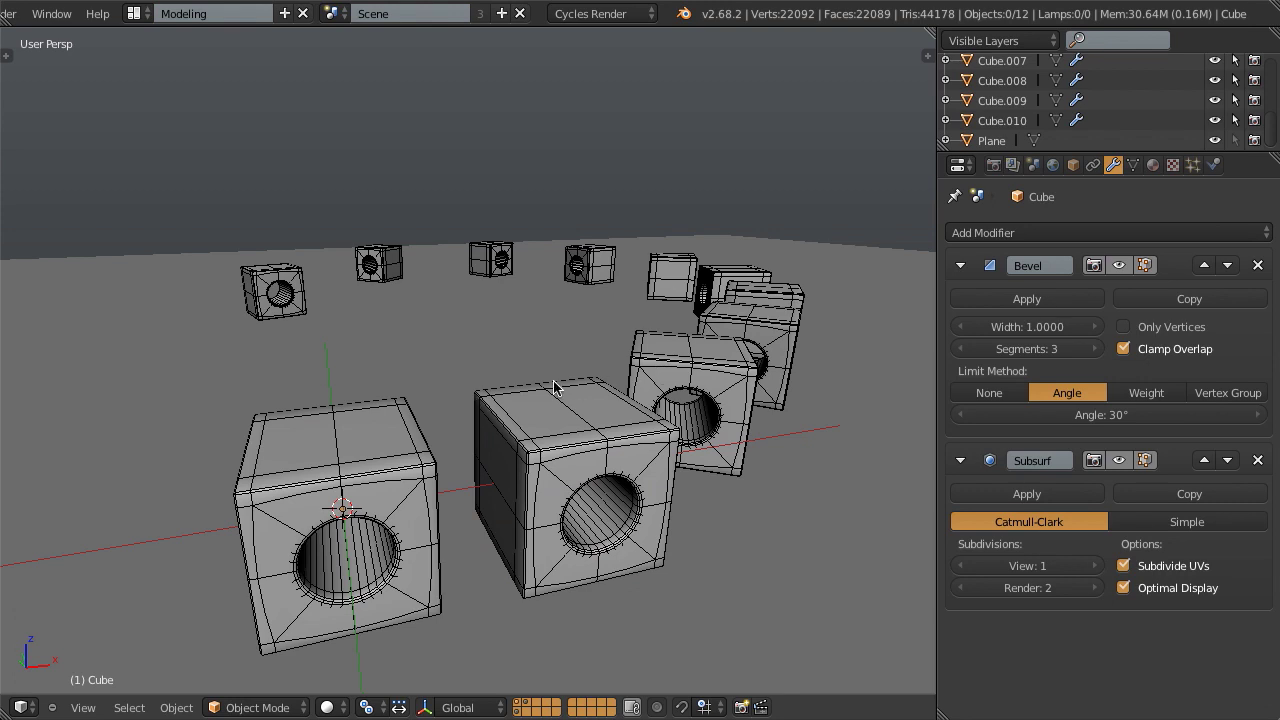
{"action": "key", "text": "ctrl+c"}
{"action": "right_click", "coordinate": [710, 368]}
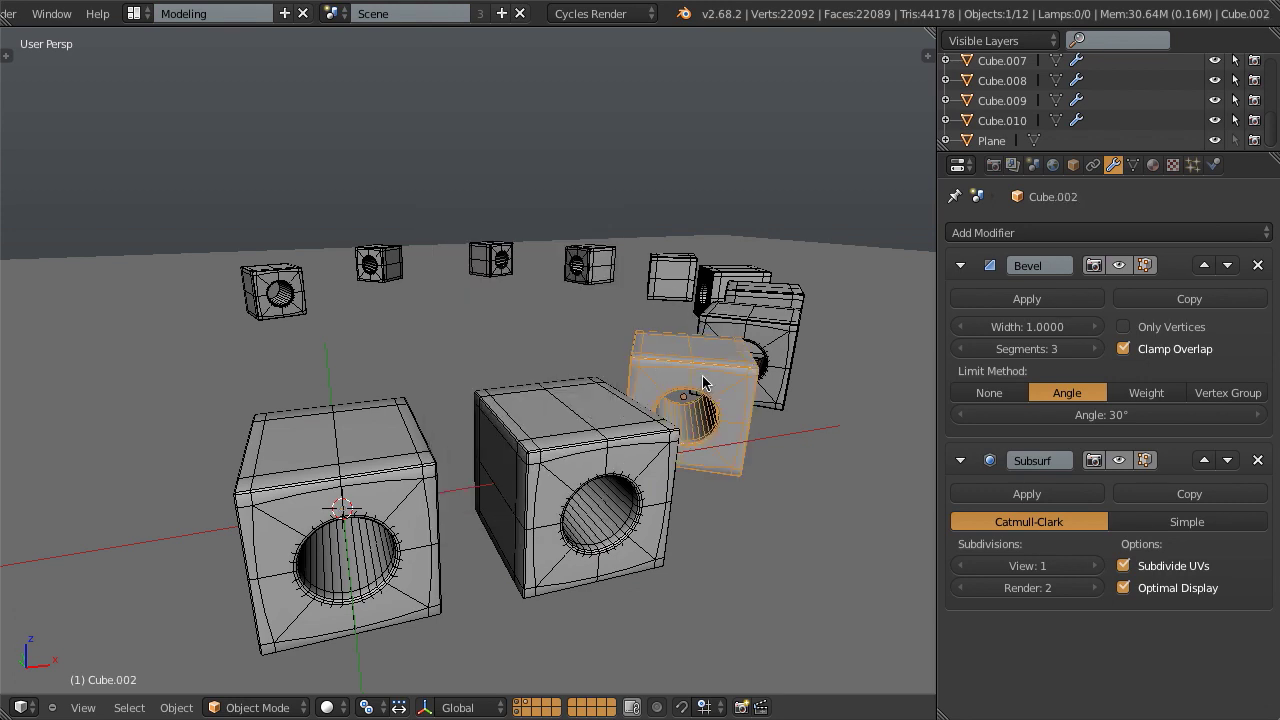
{"action": "key", "text": "ctrl+c"}
{"action": "right_click", "coordinate": [386, 448], "text": "shift"}
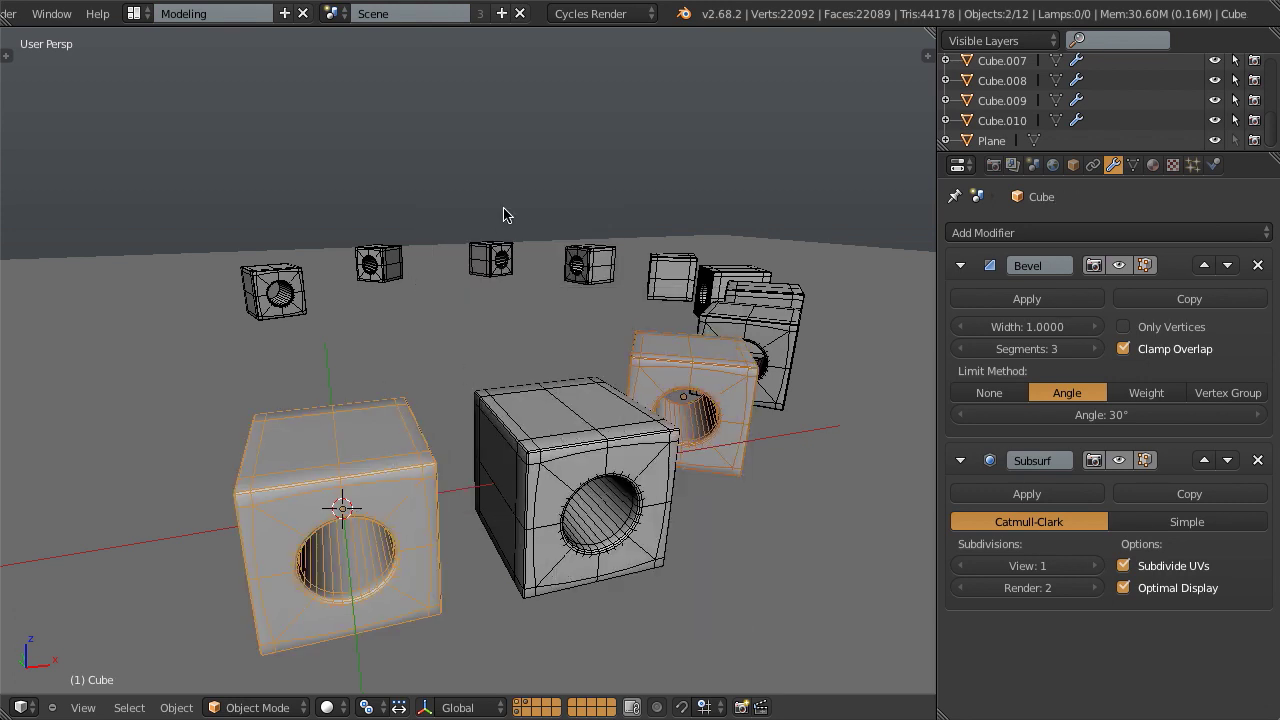
{"action": "key", "text": "ctrl+c"}
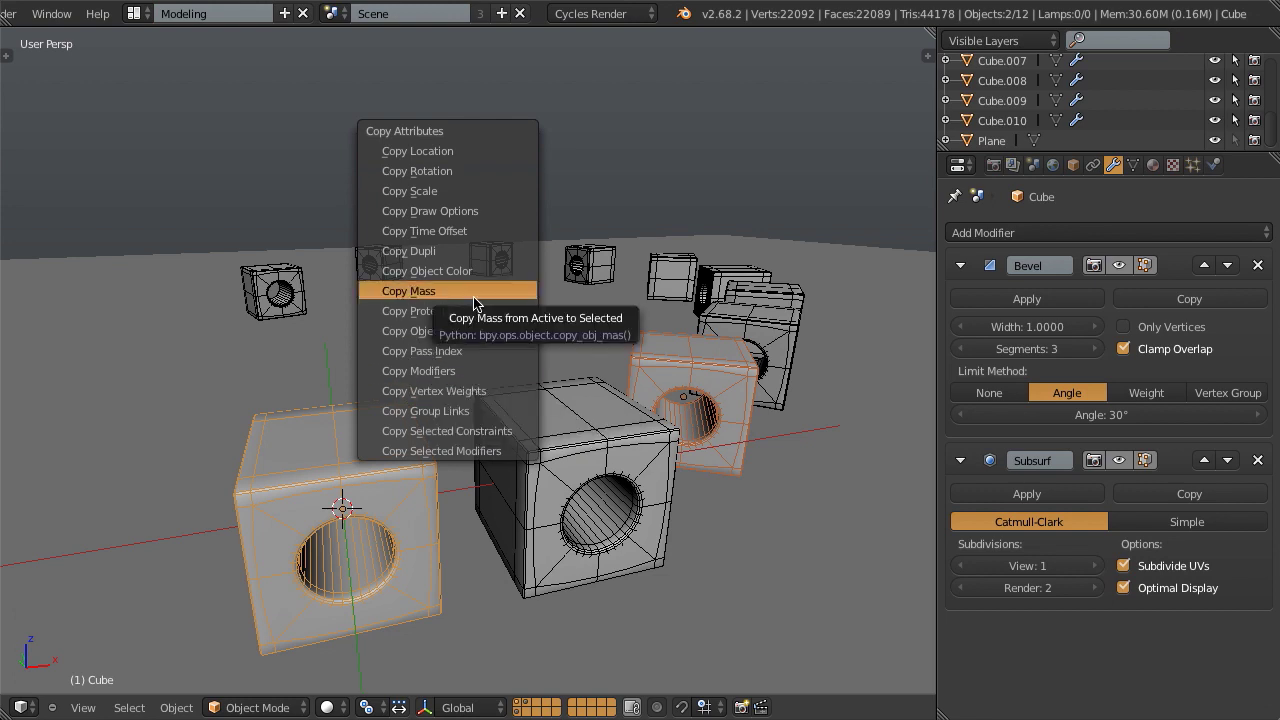
{"action": "key", "text": "Escape"}
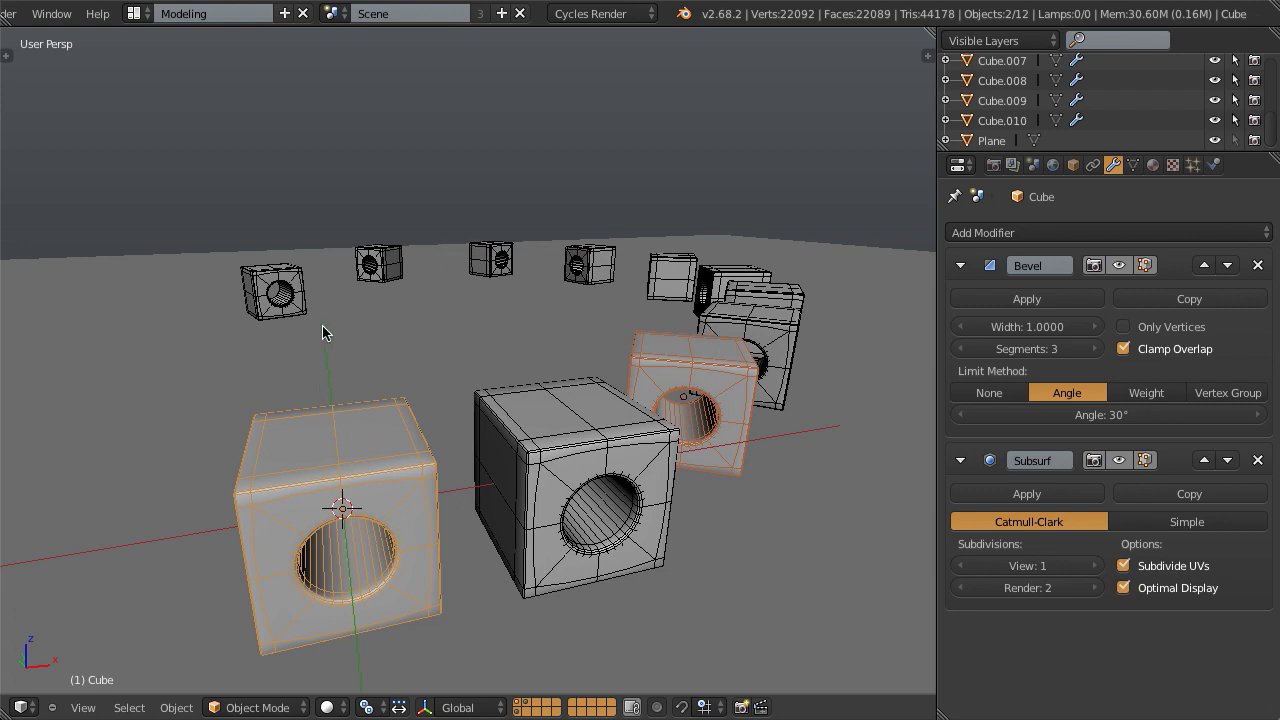
Enable the Copy Attributes Menu add-on in User Preferences, then copy both selected cubes to the buffer.
{"action": "key", "text": "ctrl+alt+u"}
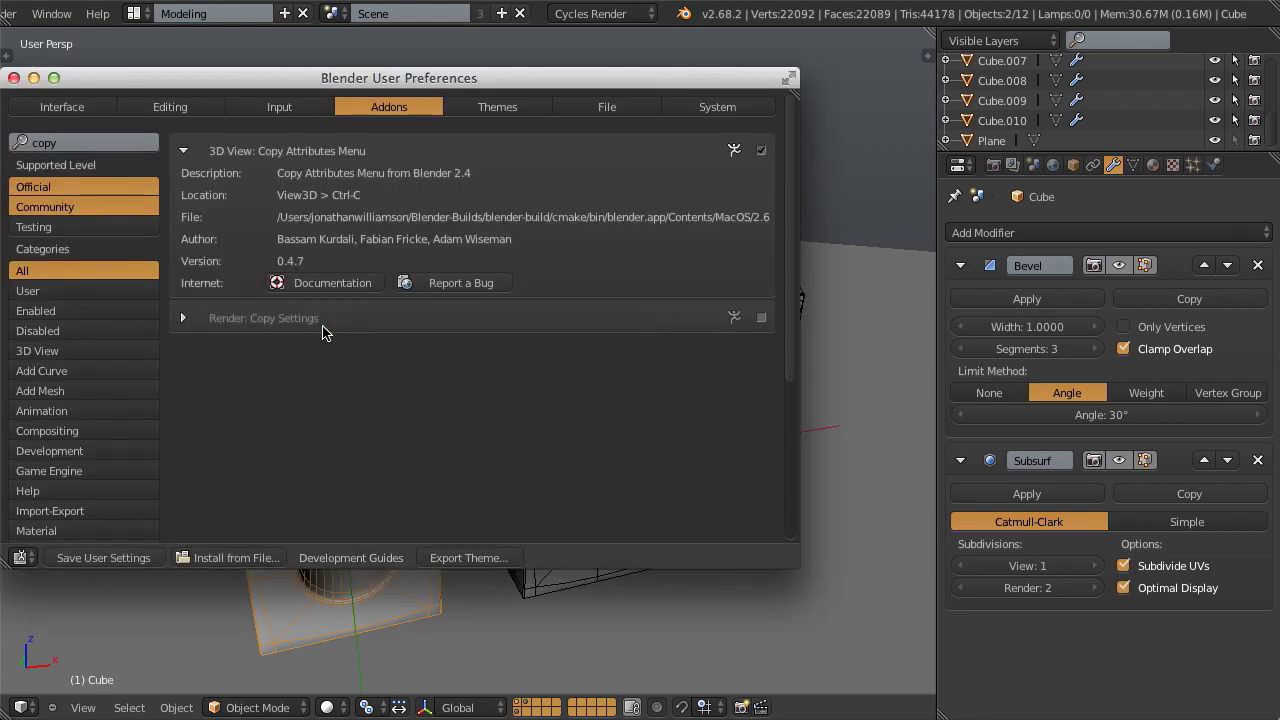
{"action": "left_click", "coordinate": [761, 153]}
{"action": "key", "text": "super+w"}
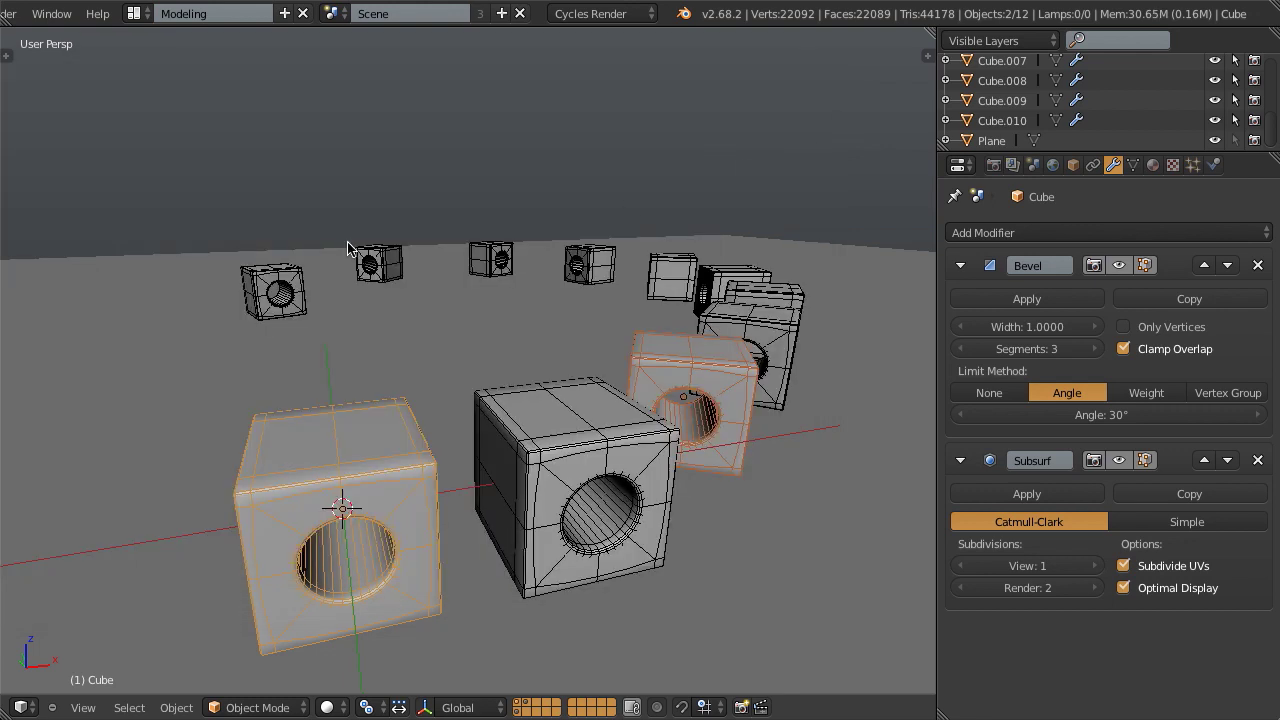
{"action": "key", "text": "super+c"}
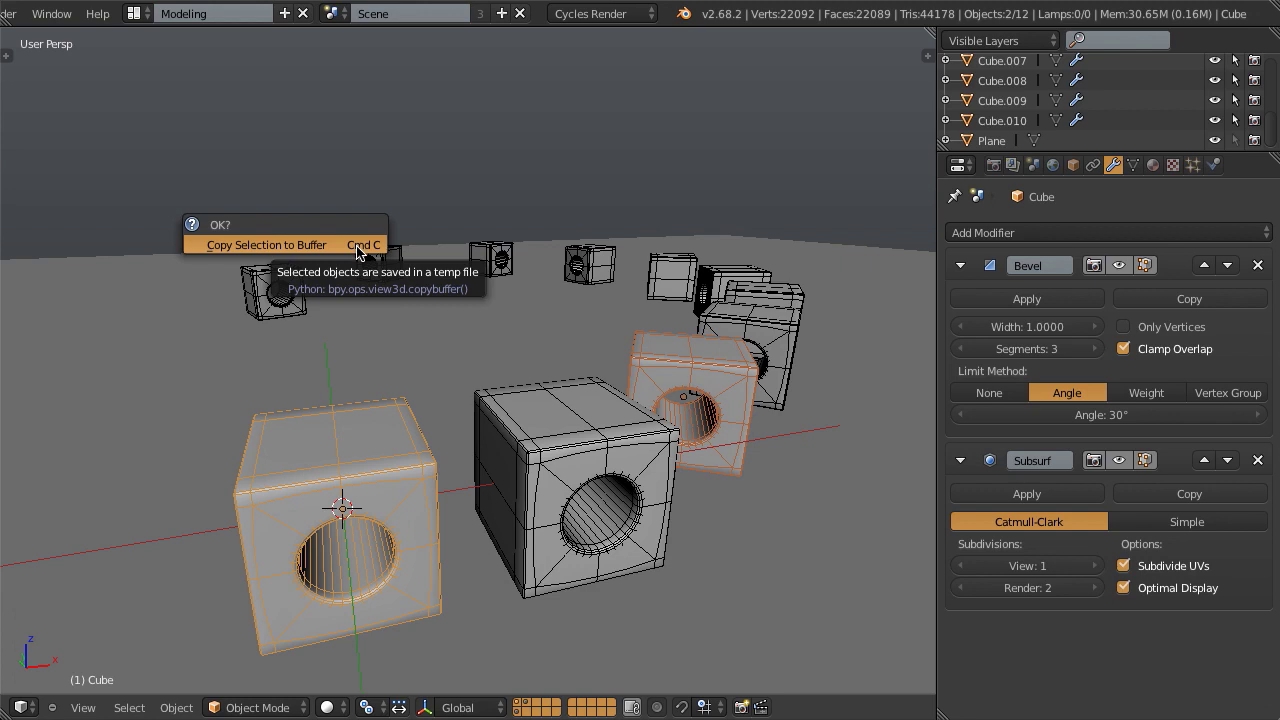
{"action": "left_click", "coordinate": [357, 247]}
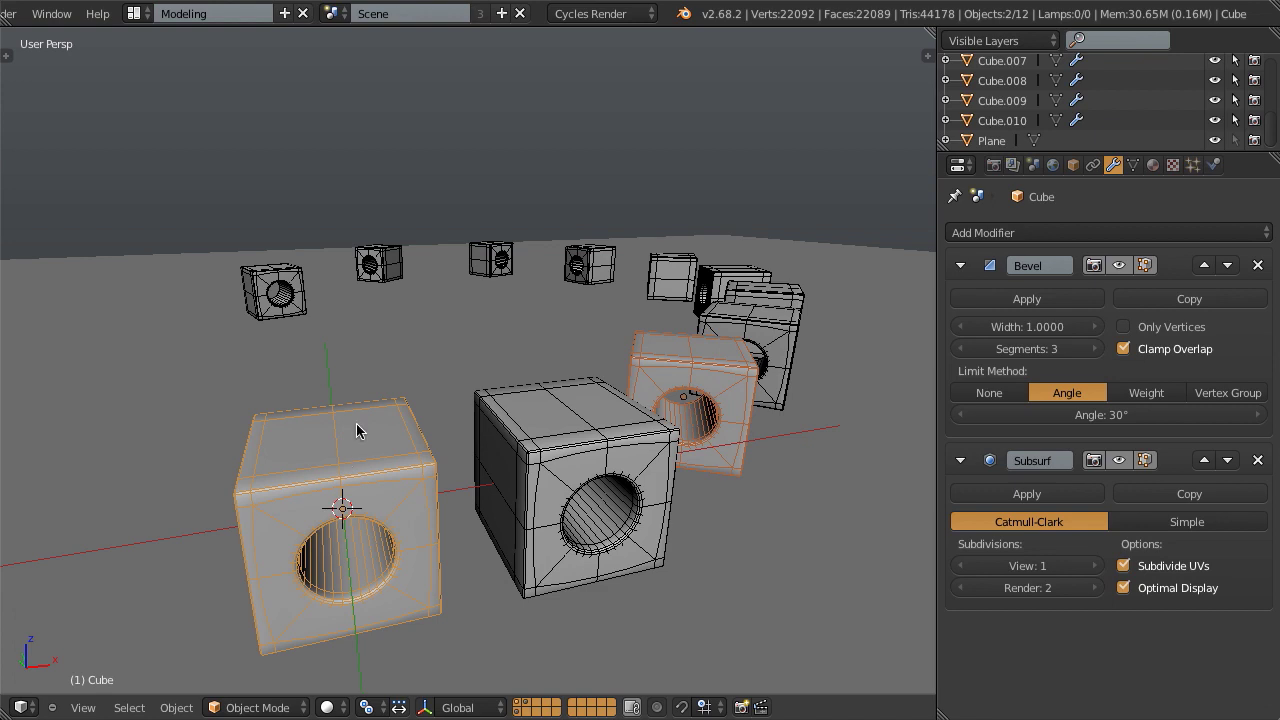
Select only the middle front cube, Cube.001, and copy it to the buffer.
{"action": "right_click", "coordinate": [563, 402]}
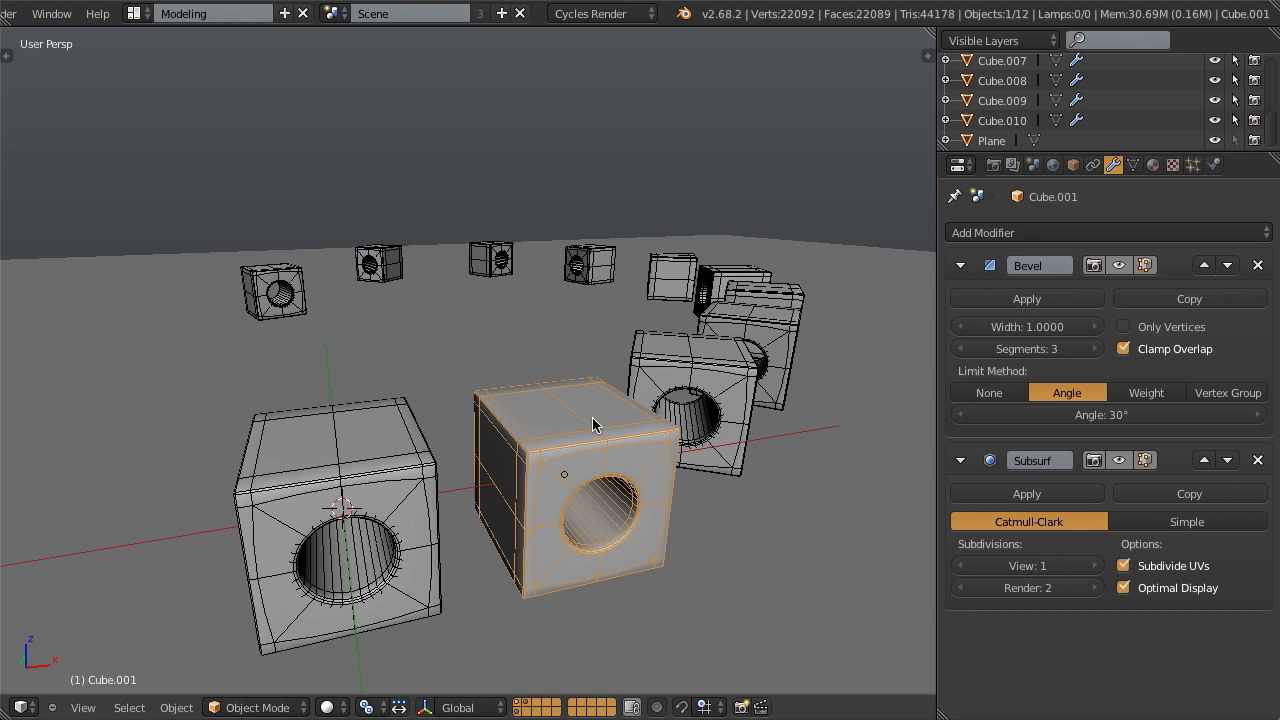
{"action": "key", "text": "ctrl+c"}
{"action": "left_click", "coordinate": [590, 421]}
Create a new empty scene, Scene.001, and paste the buffered cube into it.
{"action": "left_click", "coordinate": [329, 11]}
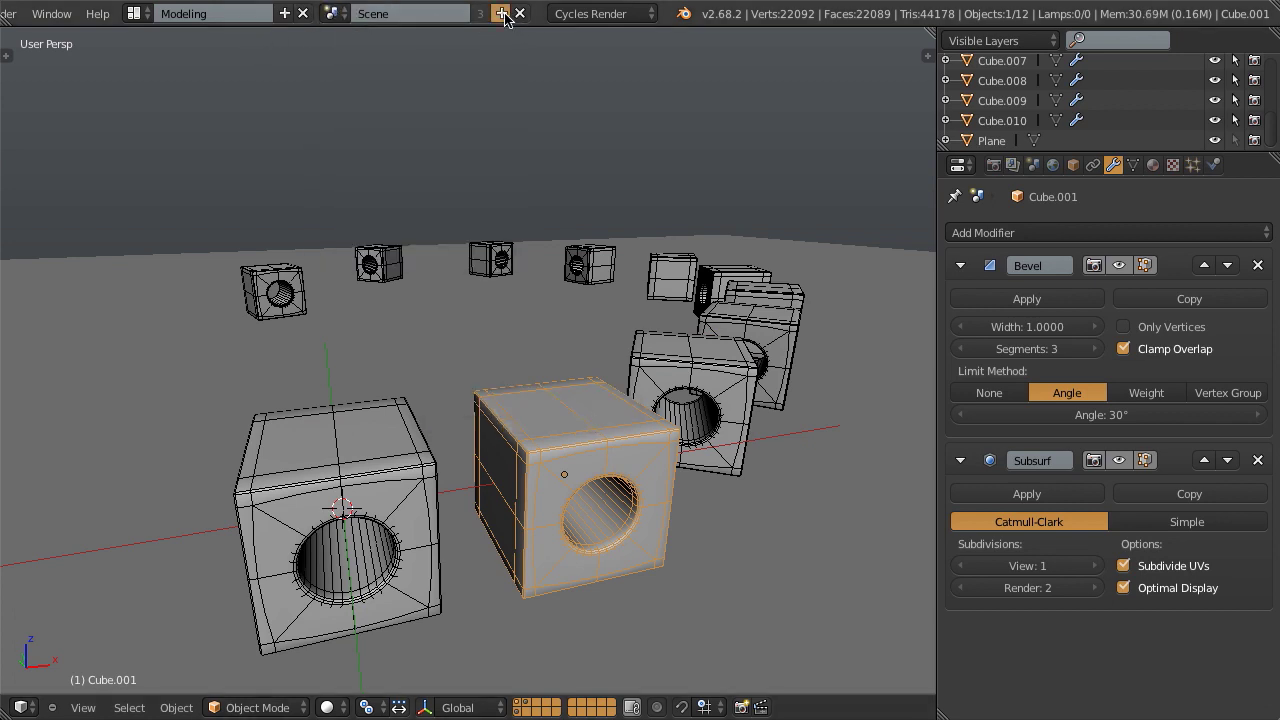
{"action": "left_click", "coordinate": [501, 13]}
{"action": "left_click", "coordinate": [460, 44]}
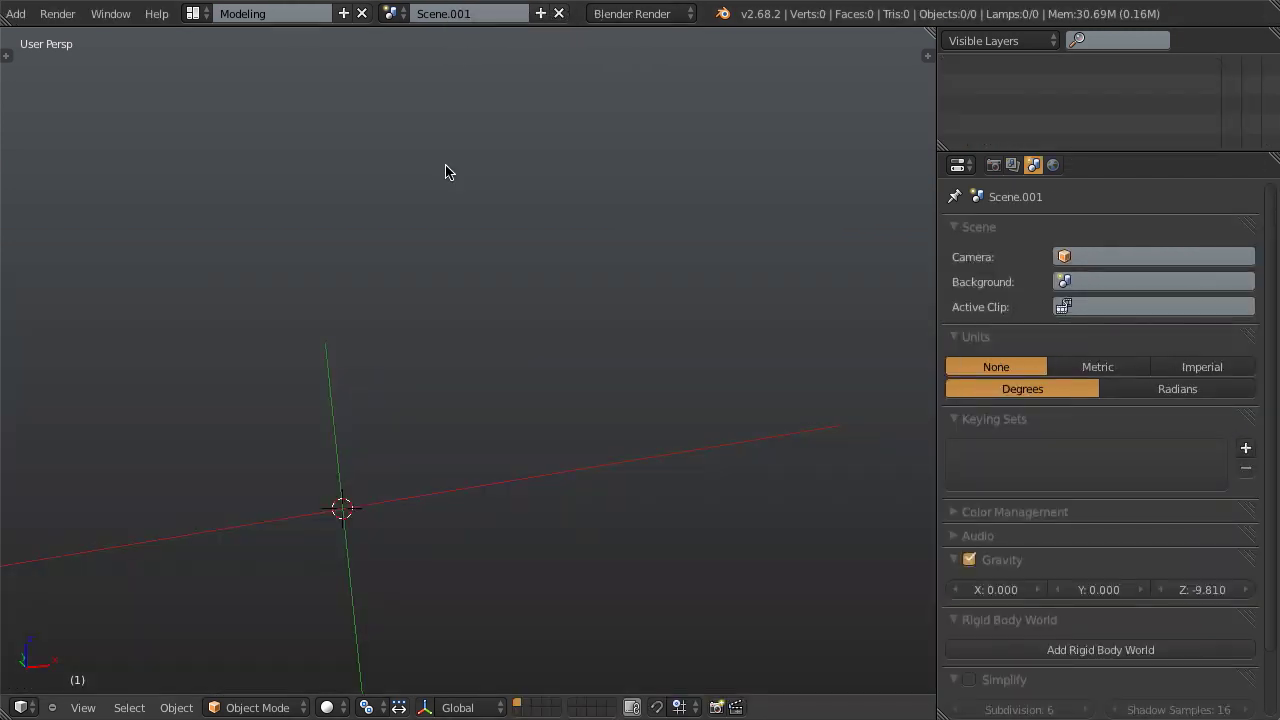
{"action": "key", "text": "ctrl+v"}
{"action": "left_click", "coordinate": [357, 390]}
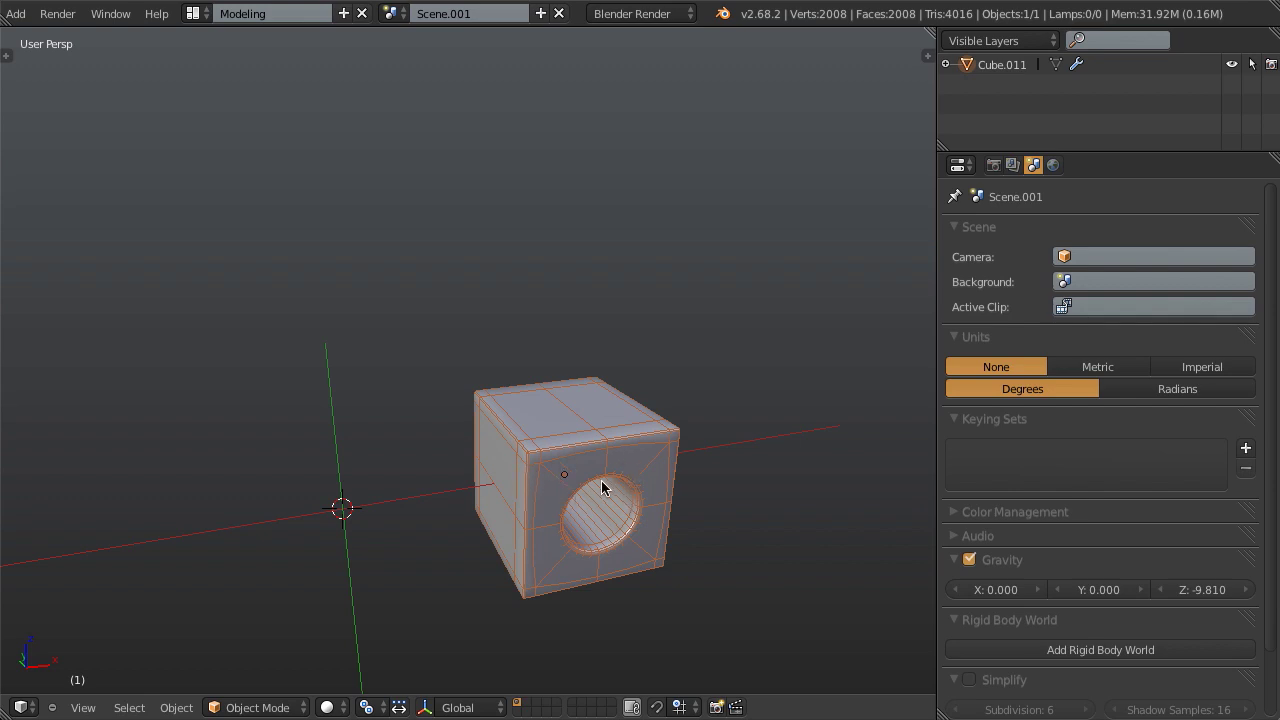
{"action": "middle_click_drag", "start_coordinate": [552, 518], "coordinate": [575, 508]}
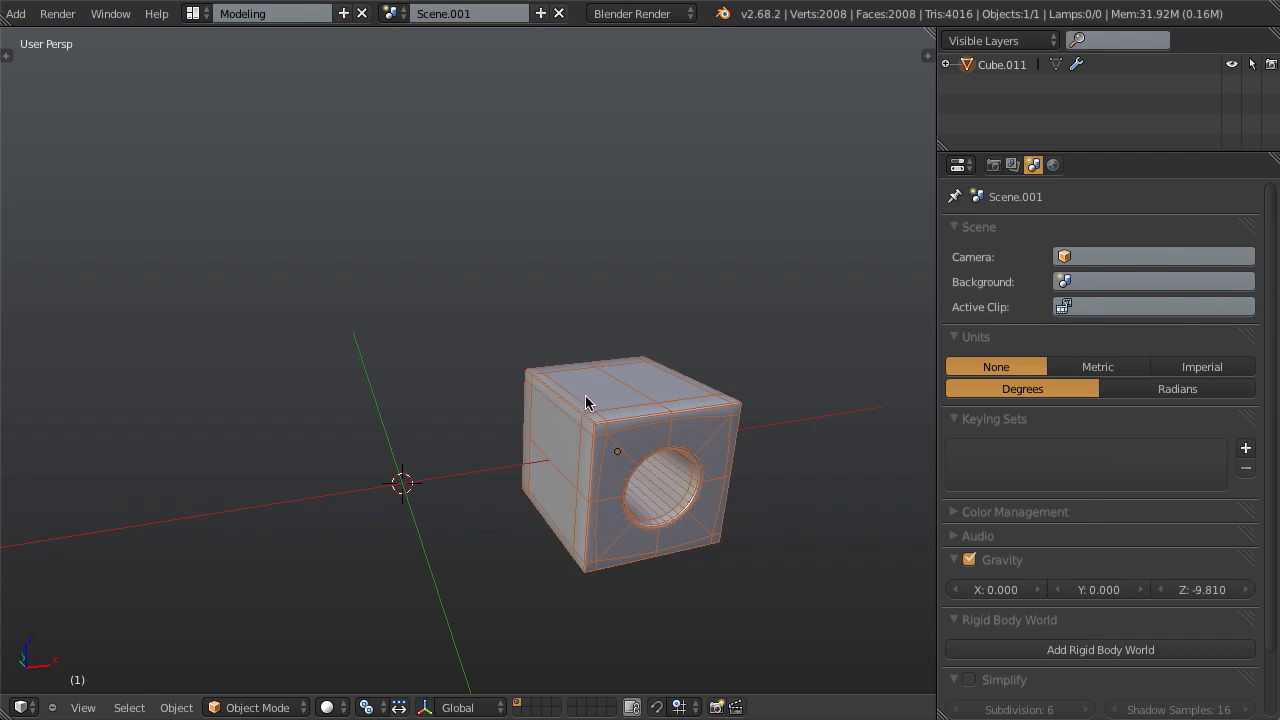
{"action": "key", "text": "ctrl+alt+u"}
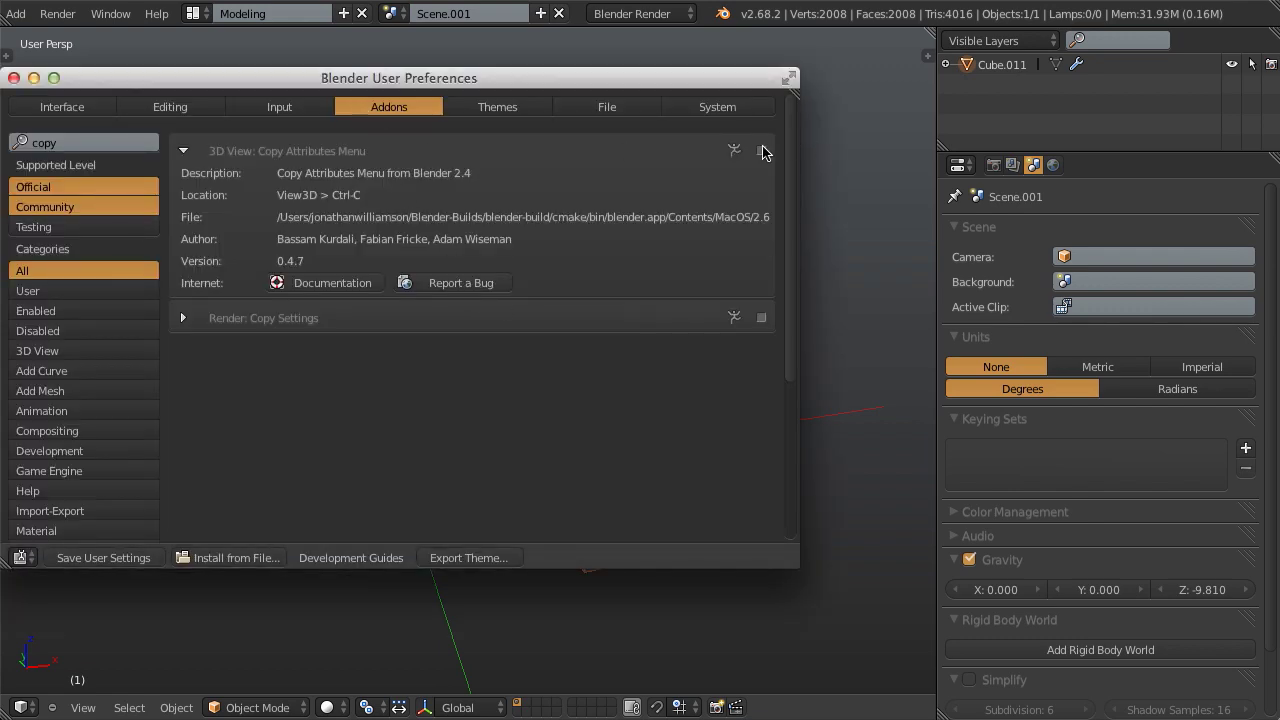
{"action": "left_click", "coordinate": [279, 107]}
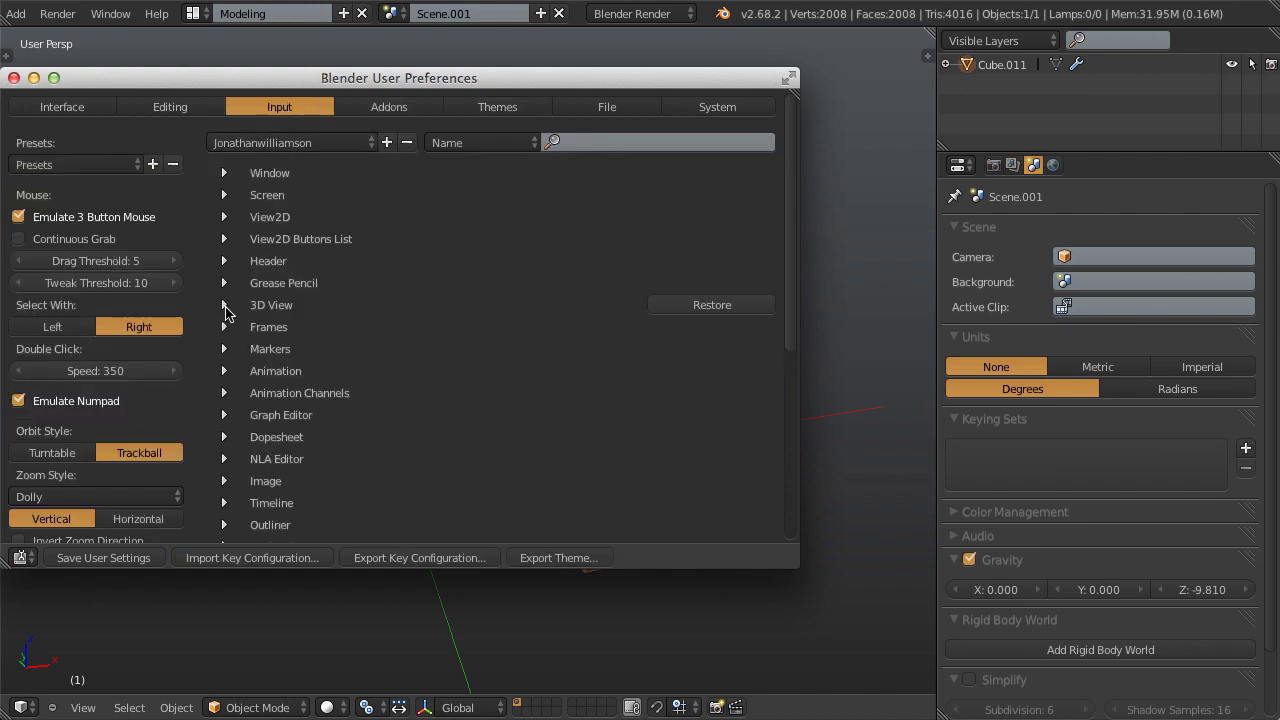
{"action": "left_click", "coordinate": [225, 306]}
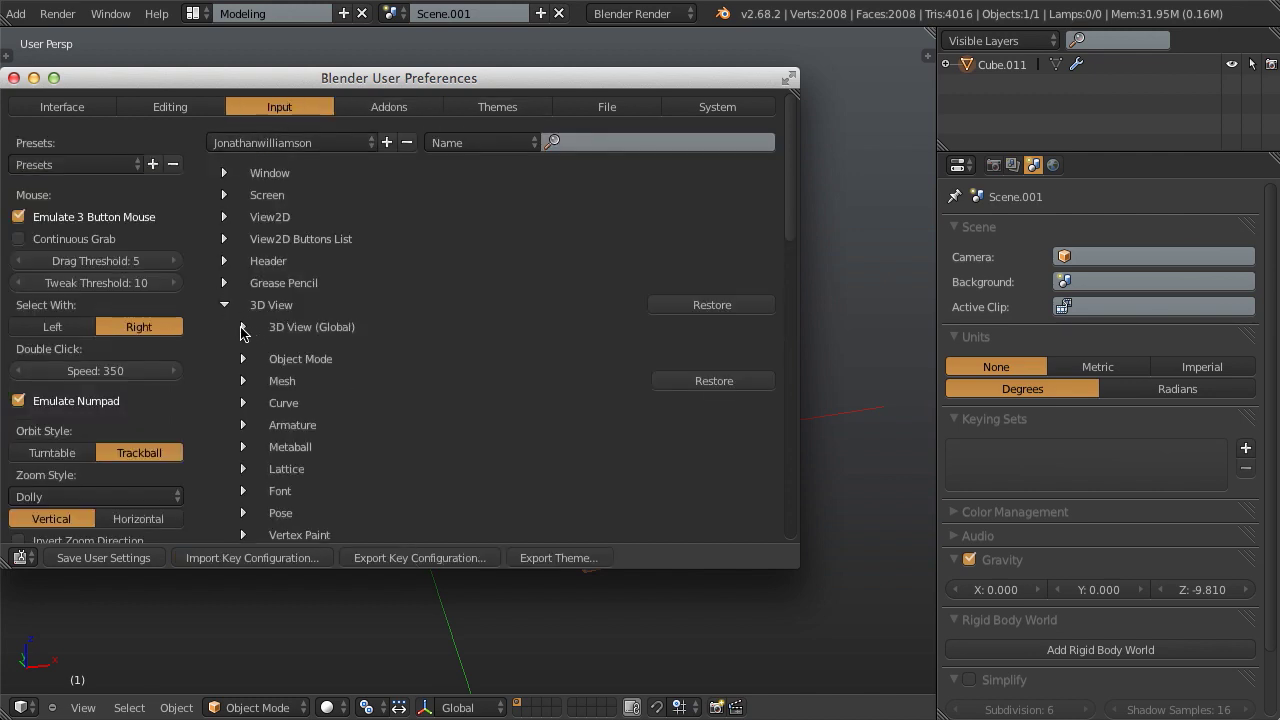
{"action": "left_click", "coordinate": [244, 328]}
{"action": "scroll", "coordinate": [434, 334], "scroll_direction": "down", "scroll_amount": 4}
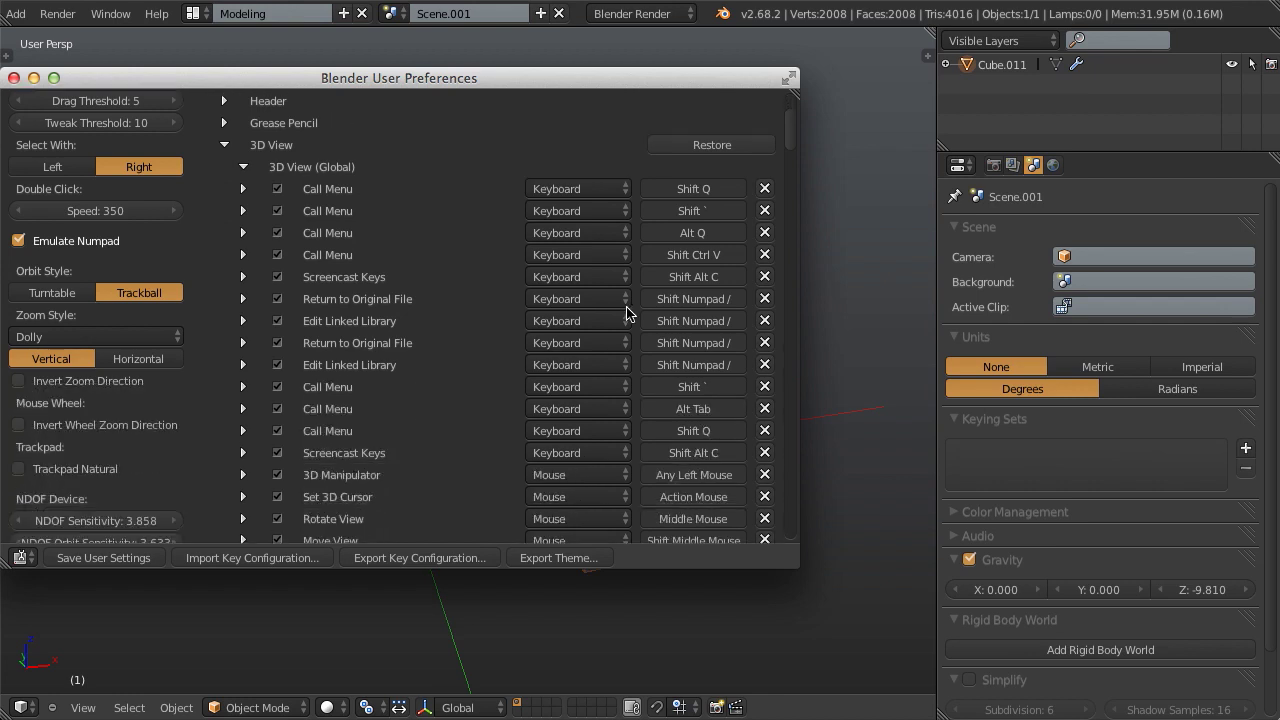
{"action": "scroll", "coordinate": [594, 393], "scroll_direction": "down", "scroll_amount": 12}
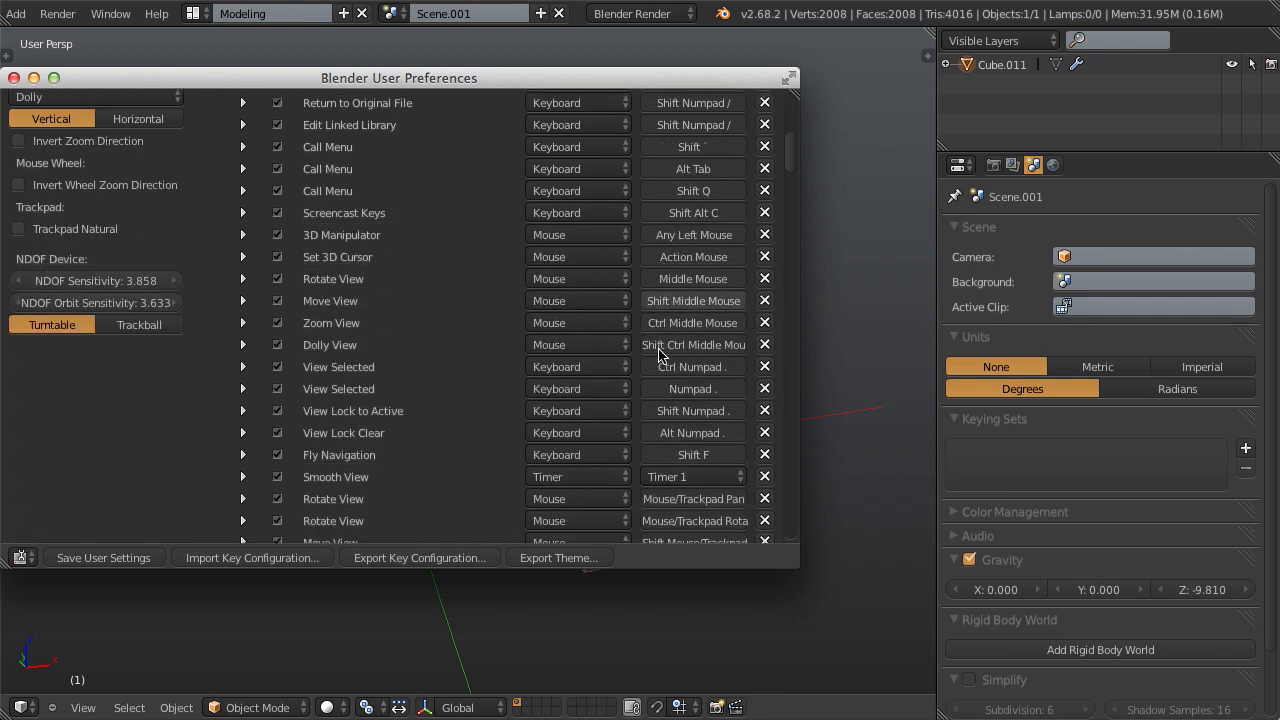
{"action": "scroll", "coordinate": [653, 360], "scroll_direction": "down", "scroll_amount": 8}
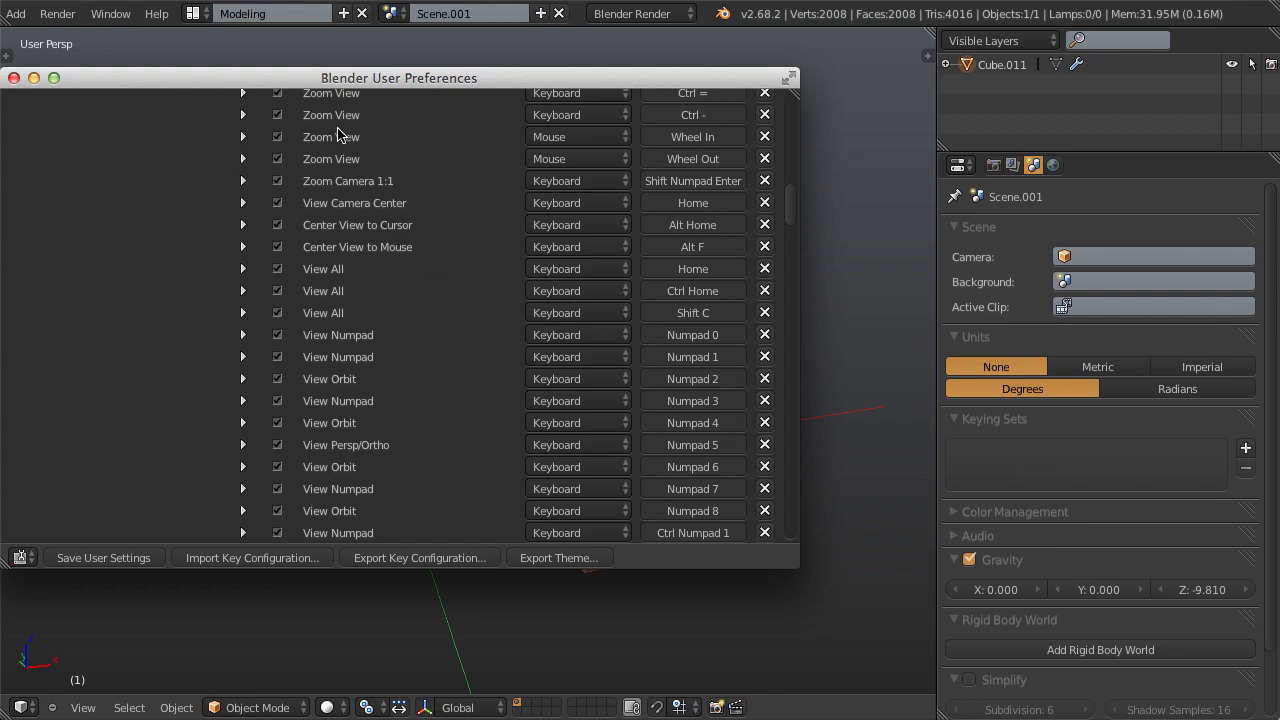
{"action": "left_click", "coordinate": [13, 78]}
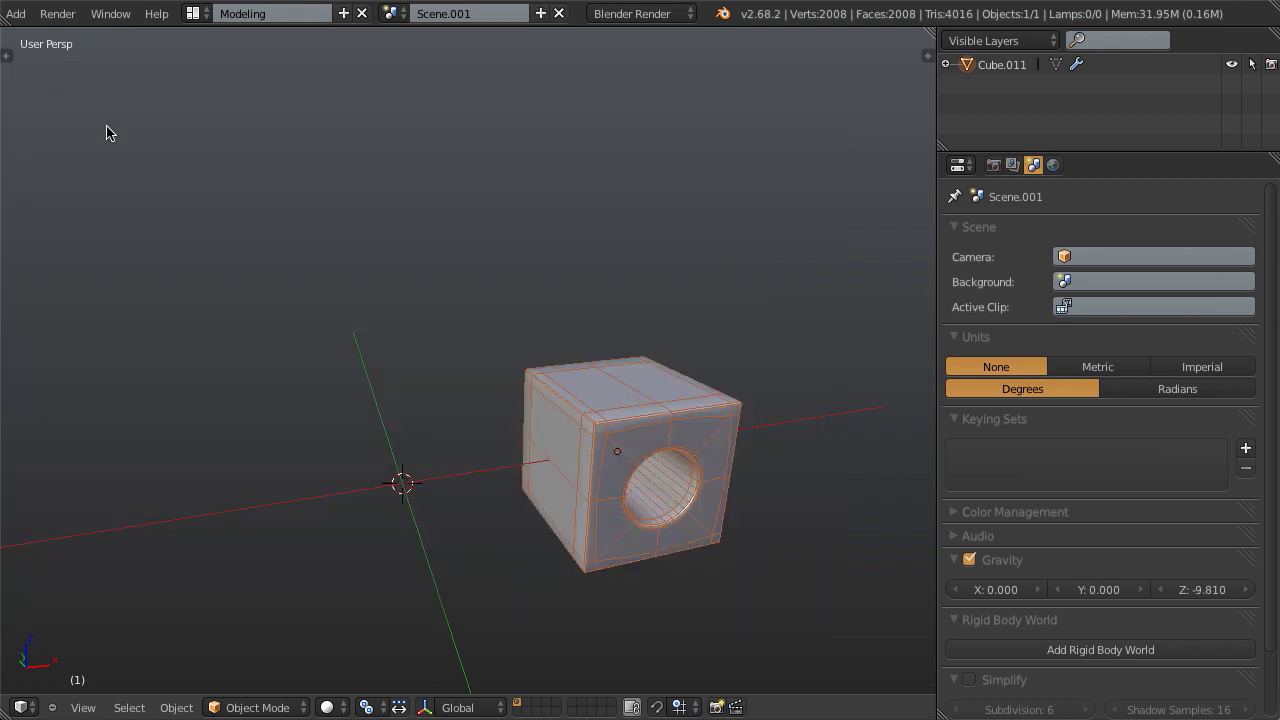
Switch back to the original Scene and deselect all the holed cubes.
{"action": "left_click", "coordinate": [391, 13]}
{"action": "left_click", "coordinate": [403, 46]}
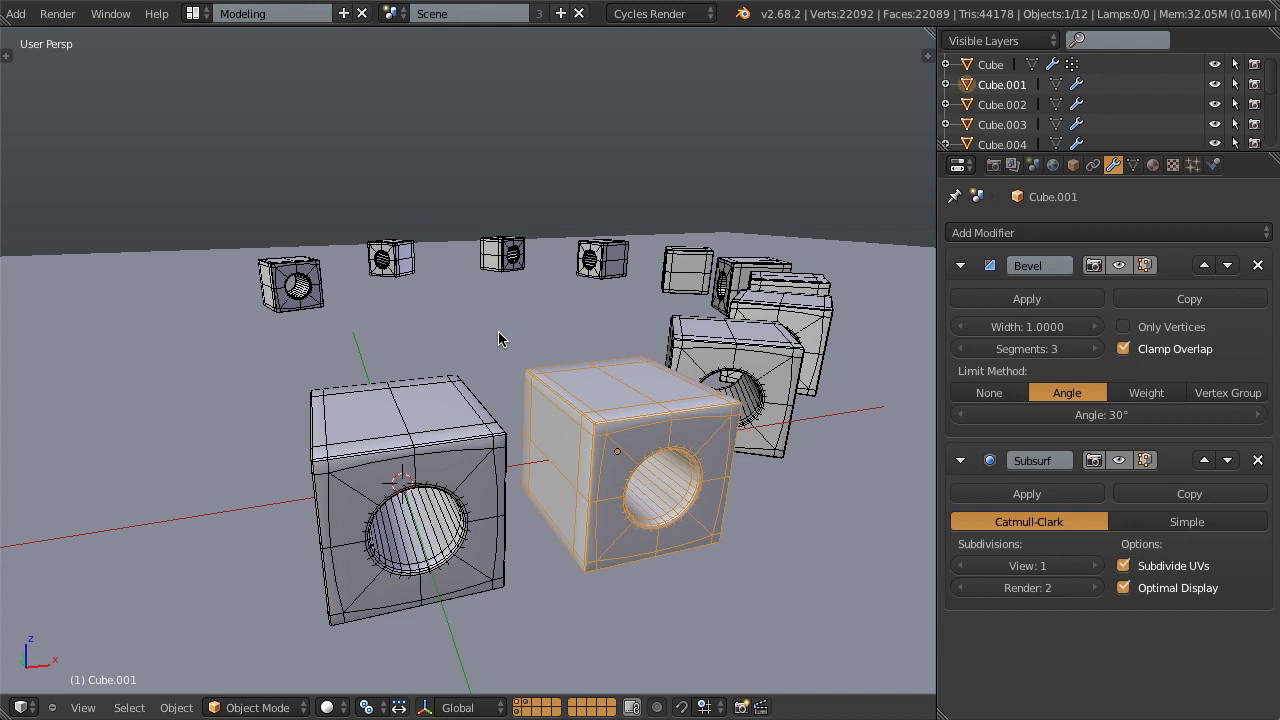
{"action": "key", "text": "a"}
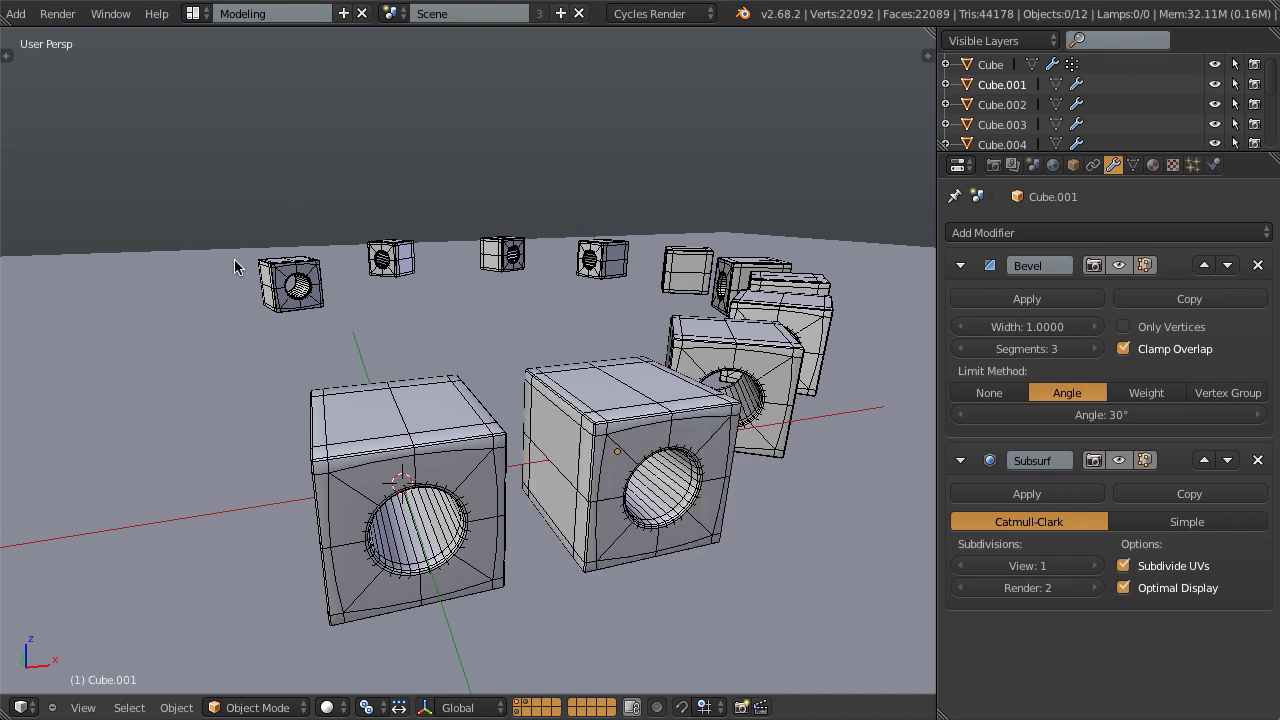